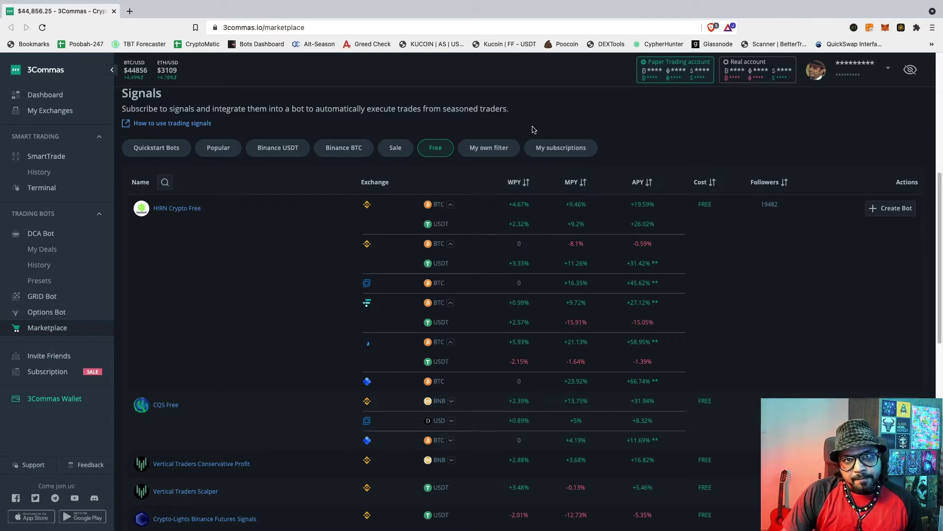
Open the CQS Free signal from the free signals list in a new tab and return to the marketplace page.
scroll(317, 277, "down", 1)
scroll(317, 276, "down", 2)
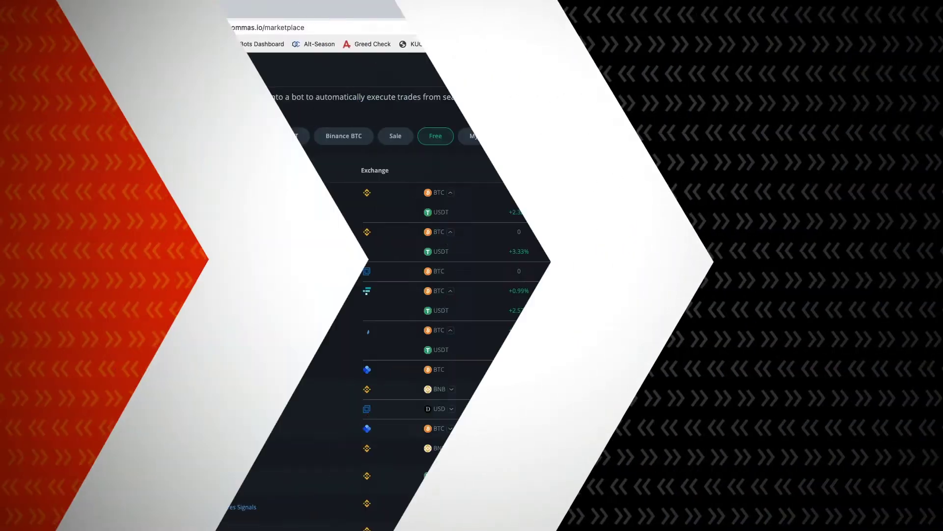
scroll(319, 274, "down", 1)
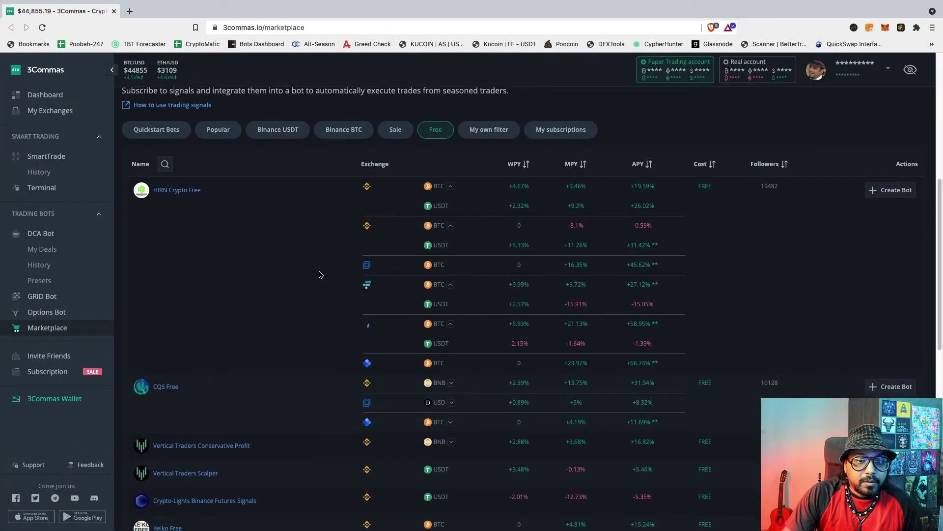
scroll(319, 274, "down", 2)
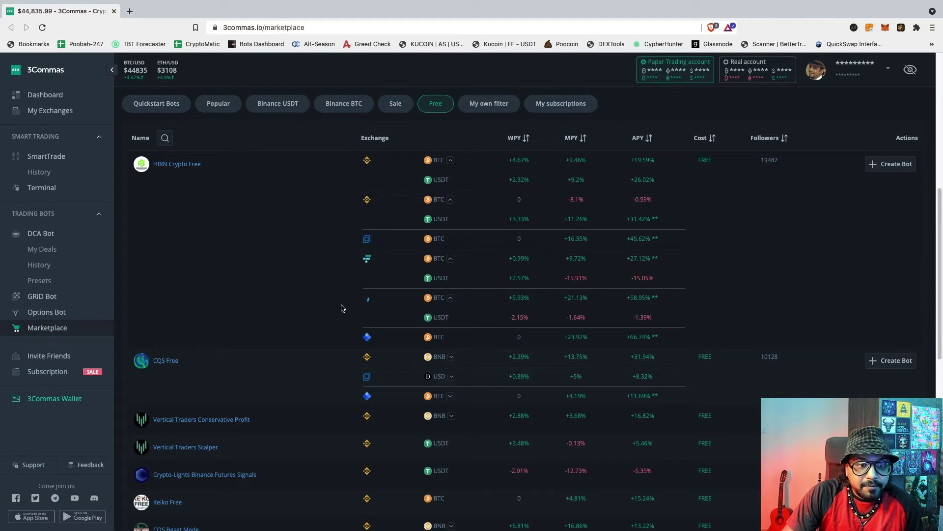
right_click(171, 364)
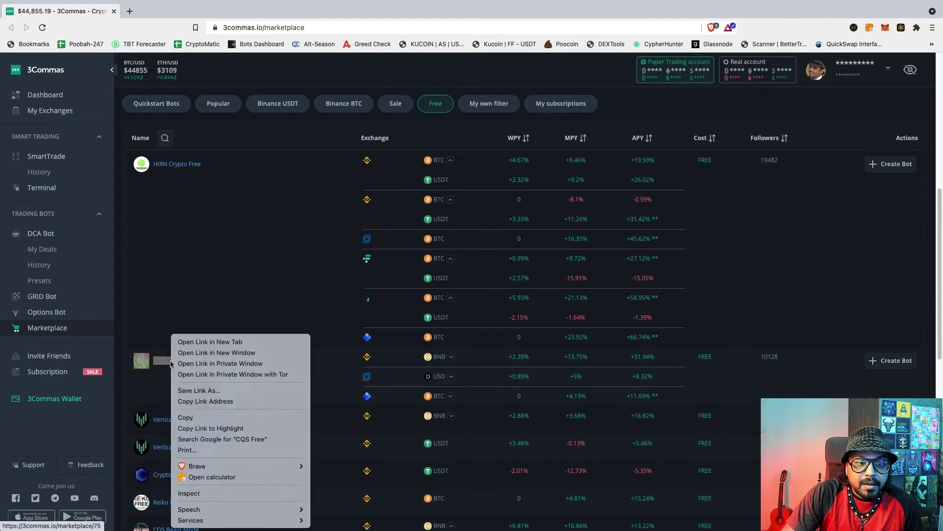
left_click(202, 342)
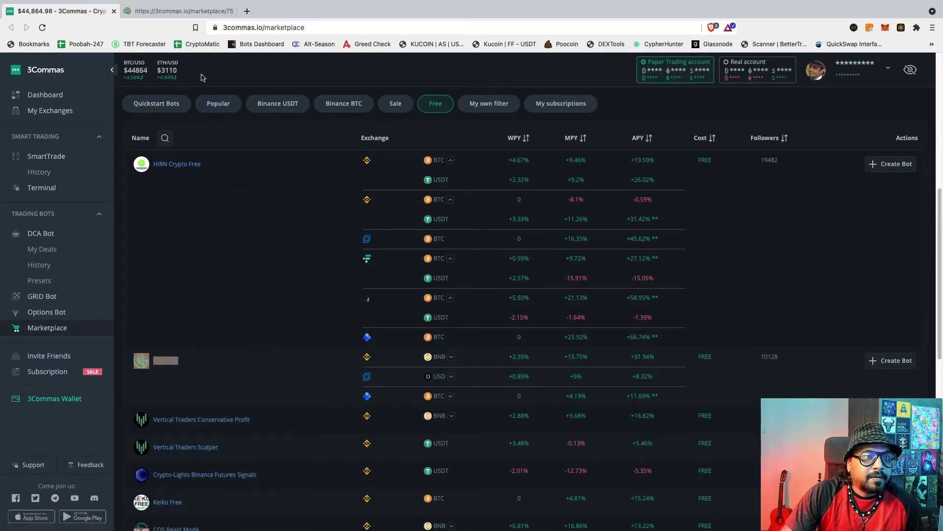
left_click(176, 14)
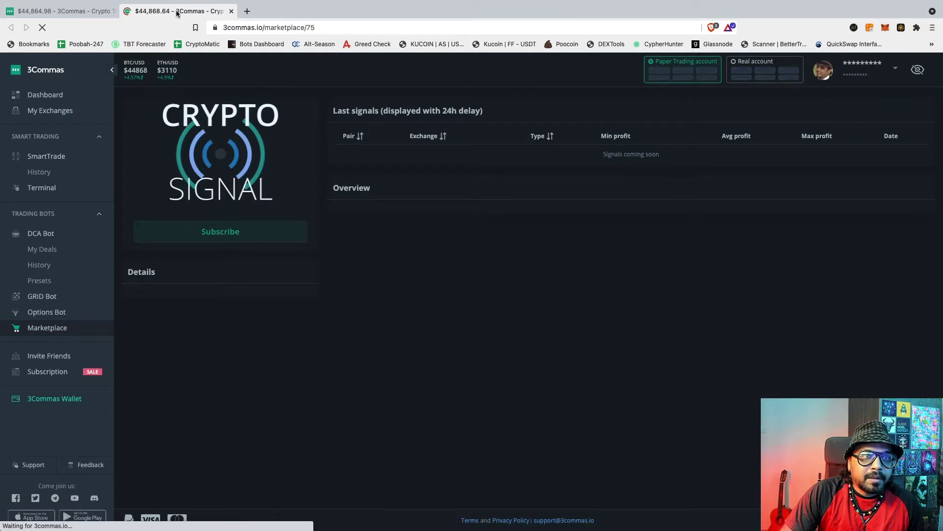
left_click(87, 12)
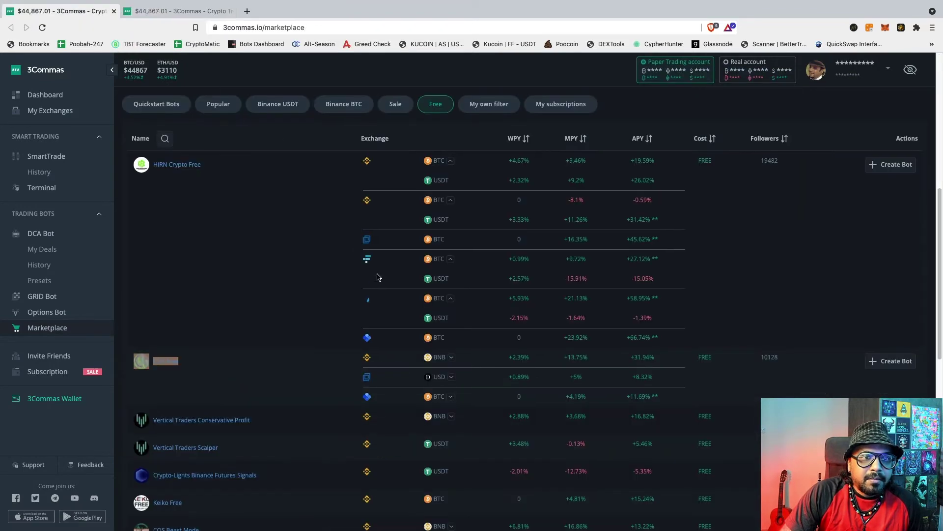
Review the marketplace's preset bots and free signals, plus the last signals and overview on the CQS Free page.
scroll(118, 210, "up", 1)
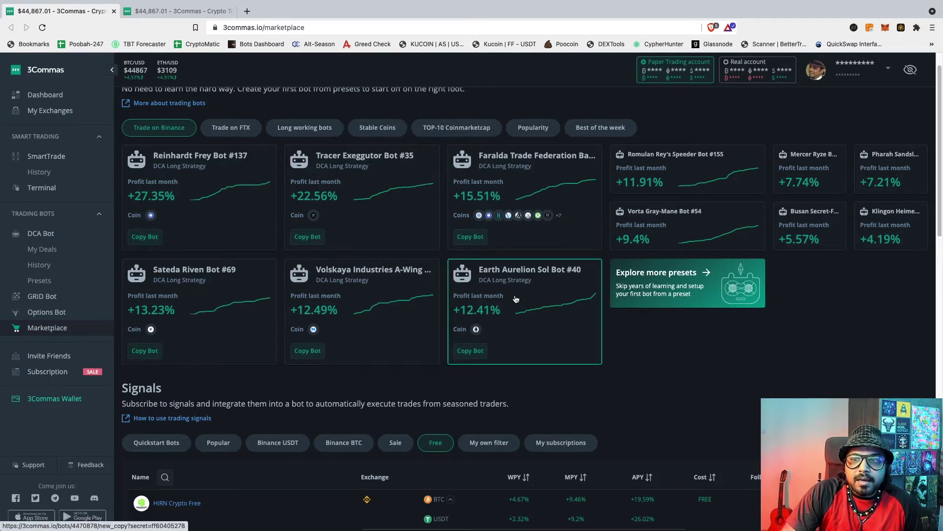
scroll(516, 299, "down", 3)
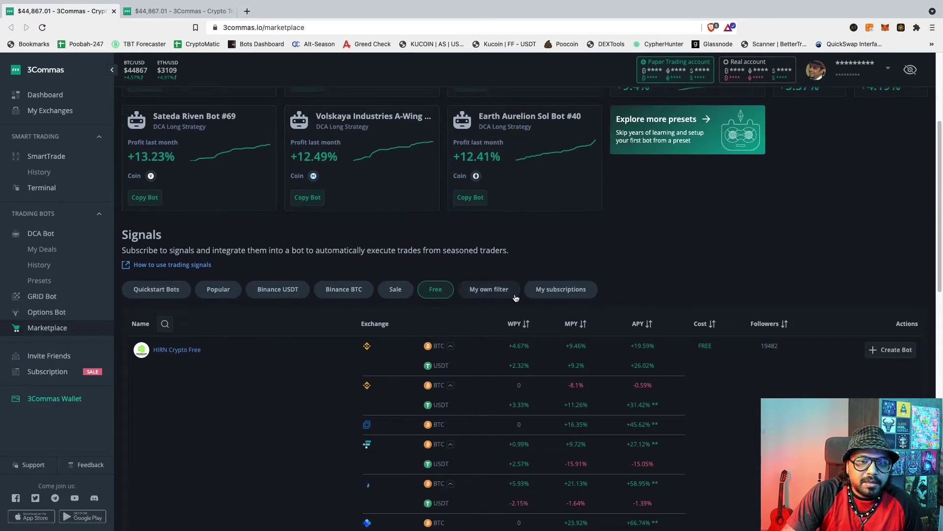
scroll(388, 304, "down", 1)
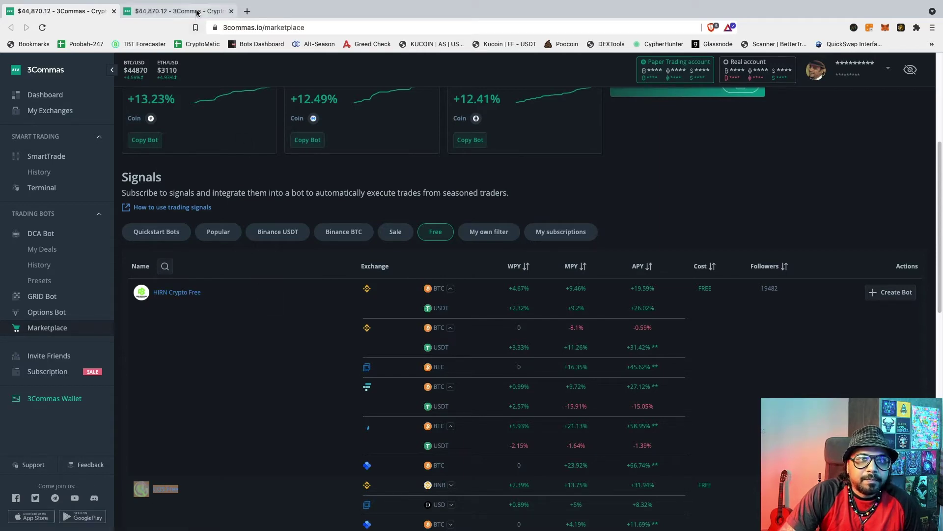
scroll(317, 212, "up", 4)
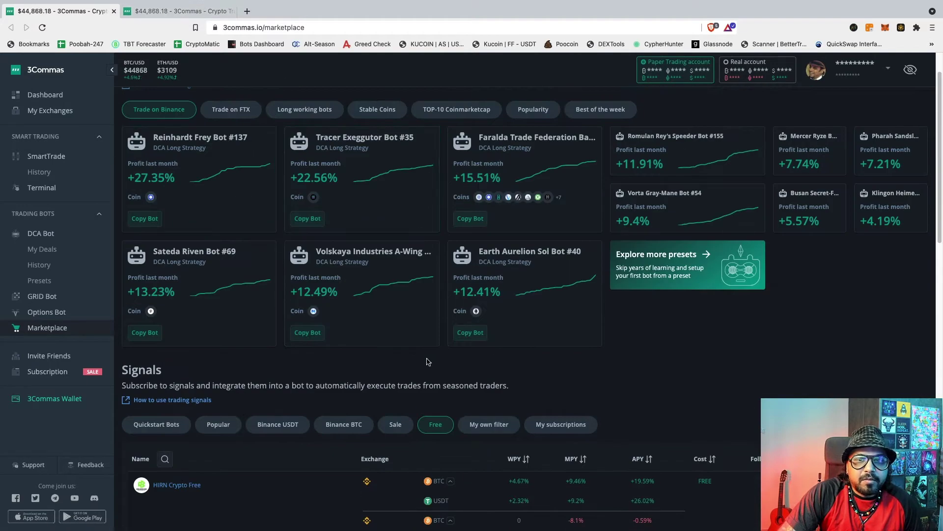
scroll(322, 407, "down", 3)
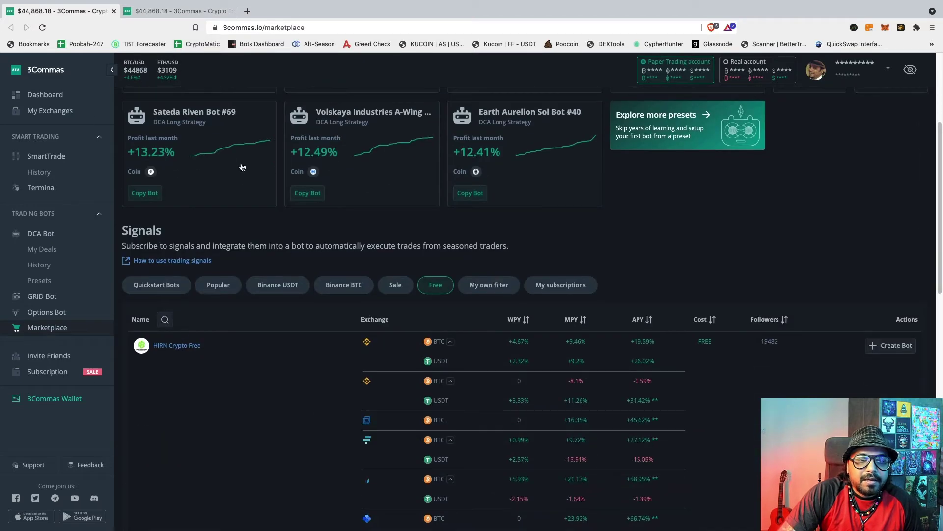
left_click(194, 14)
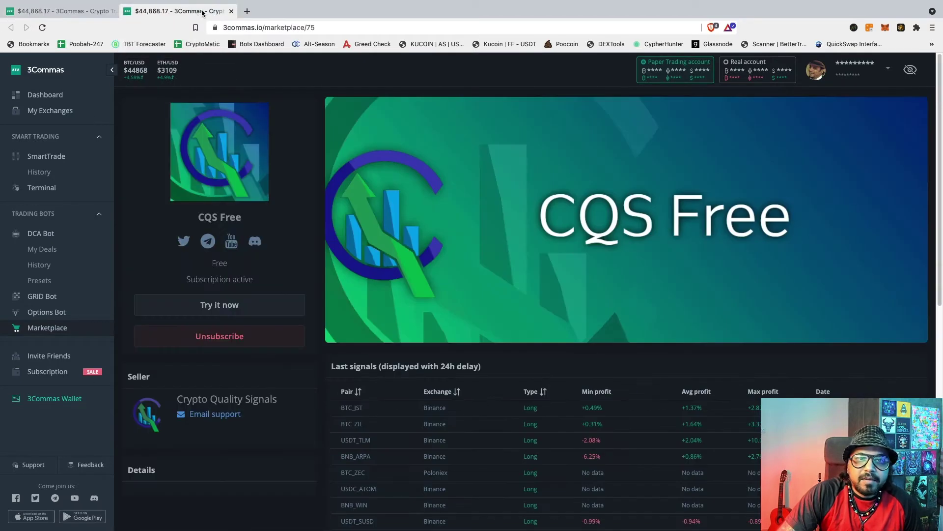
scroll(544, 375, "down", 7)
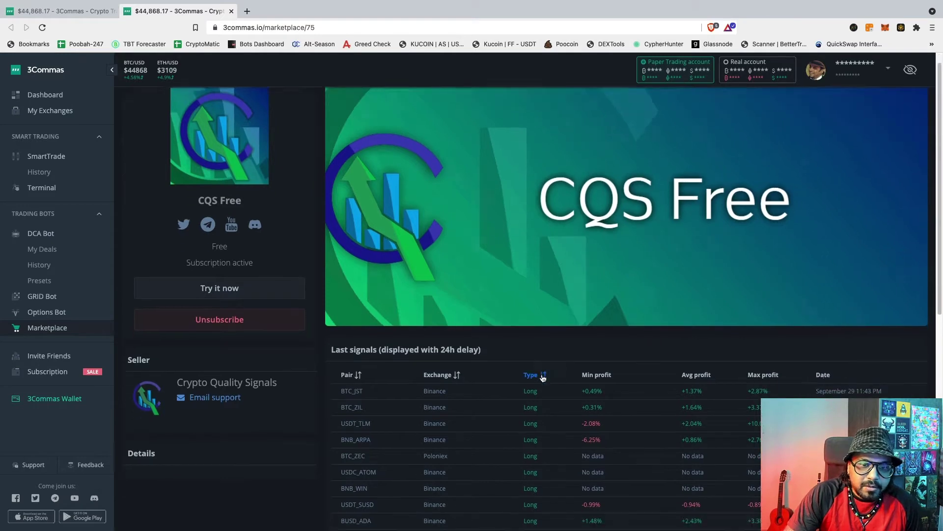
scroll(543, 375, "down", 2)
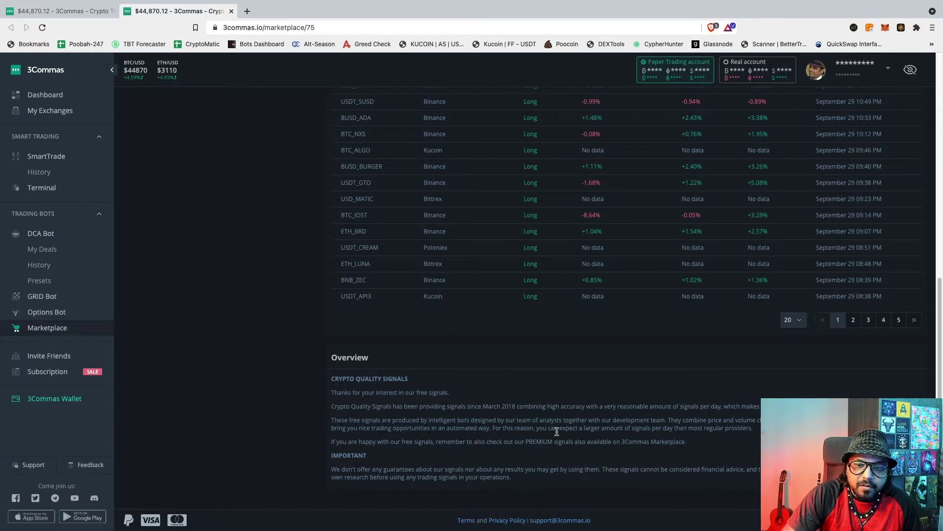
scroll(551, 439, "up", 6)
scroll(550, 438, "down", 3)
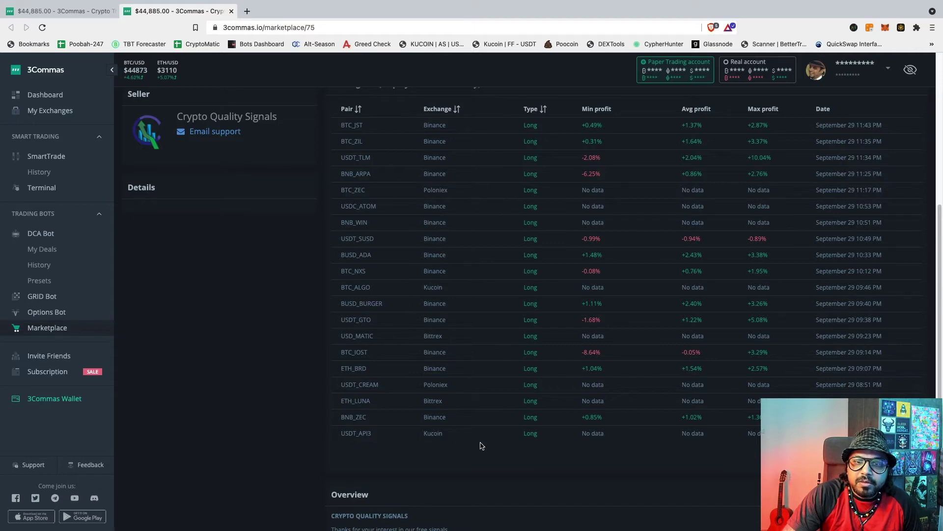
Expand the Binance quote currencies of the CQS Free signal in the marketplace's free signals list.
left_click(120, 10)
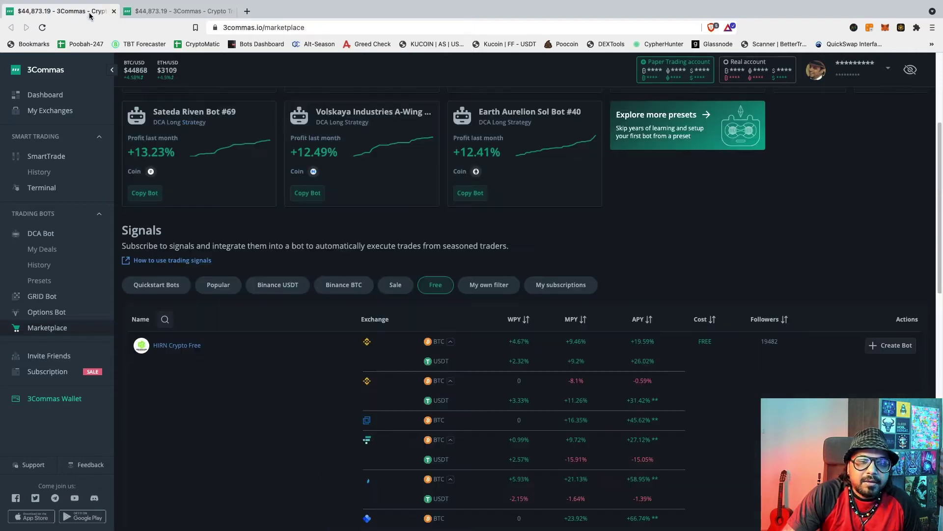
scroll(351, 301, "down", 10)
scroll(350, 300, "down", 1)
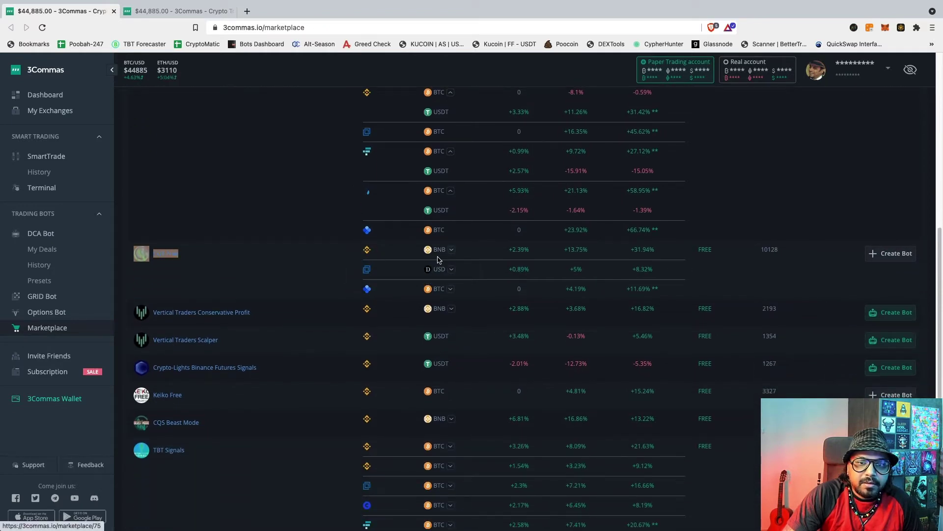
left_click(453, 253)
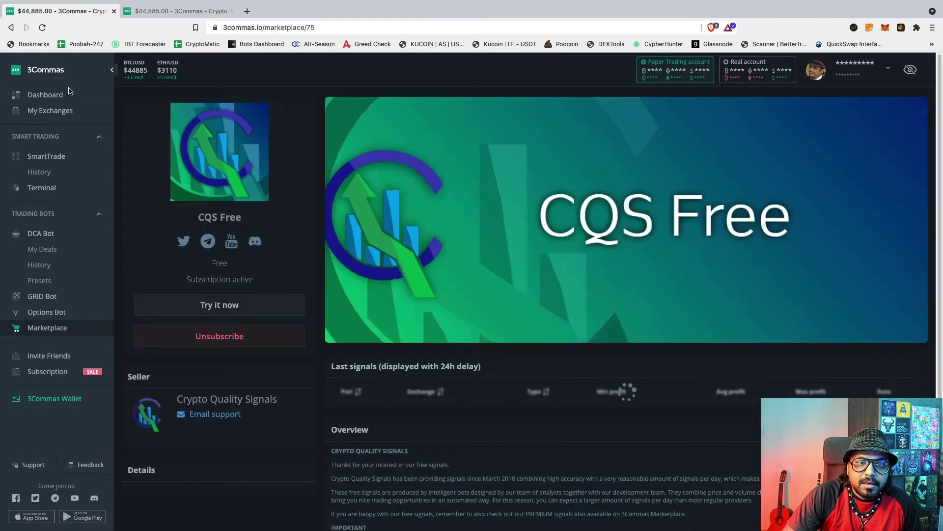
left_click(11, 28)
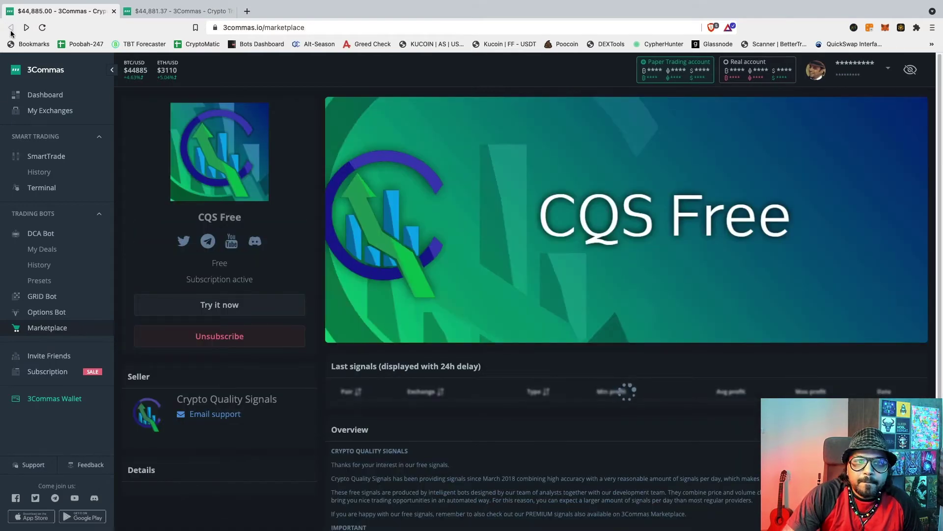
scroll(333, 349, "down", 10)
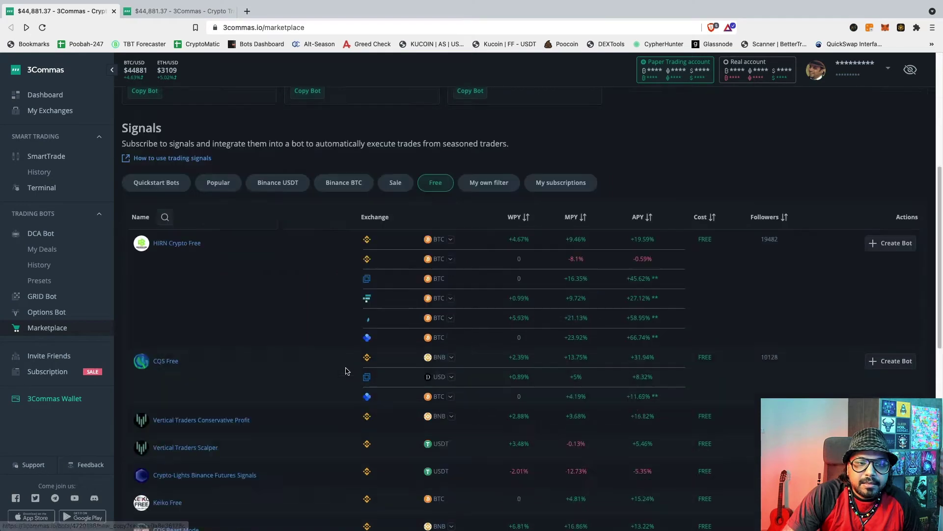
scroll(346, 348, "up", 1)
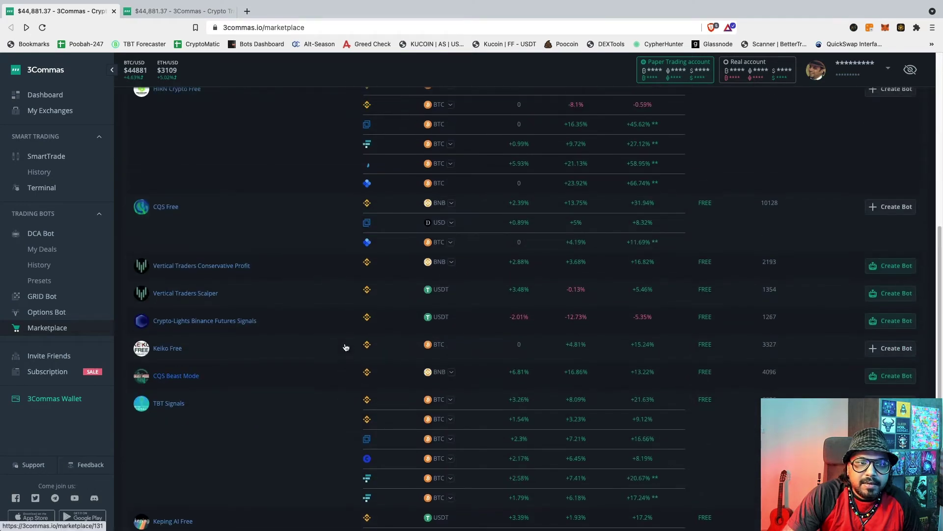
left_click(452, 203)
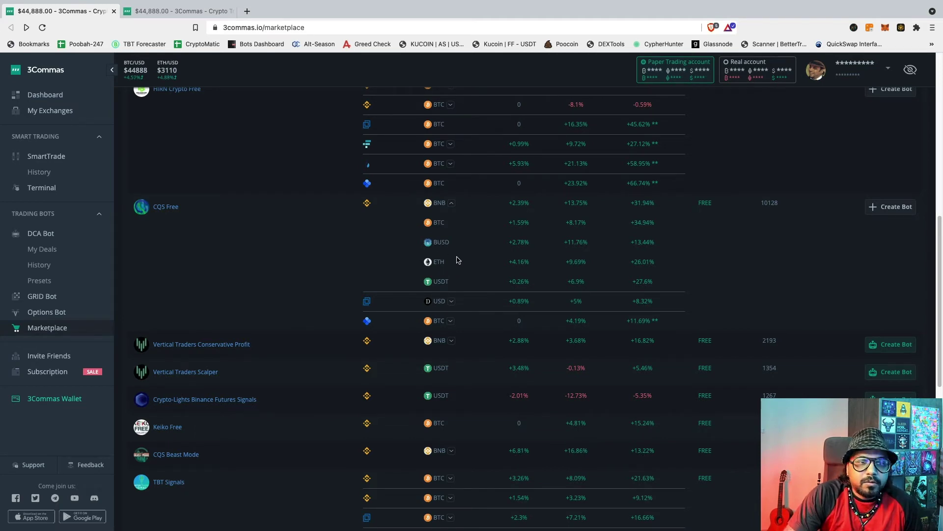
Examine the CQS Free page's subscription options, seller details, last signals table and overview text.
left_click(192, 11)
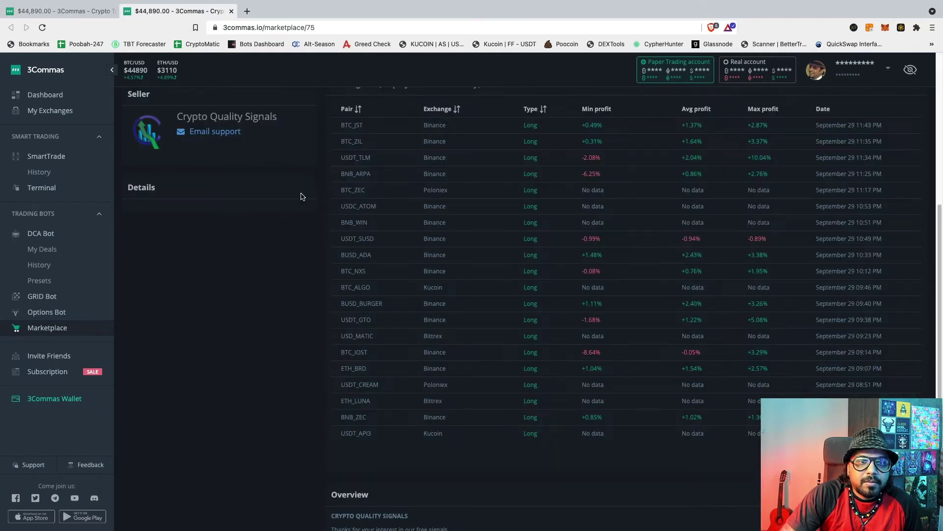
scroll(301, 197, "up", 5)
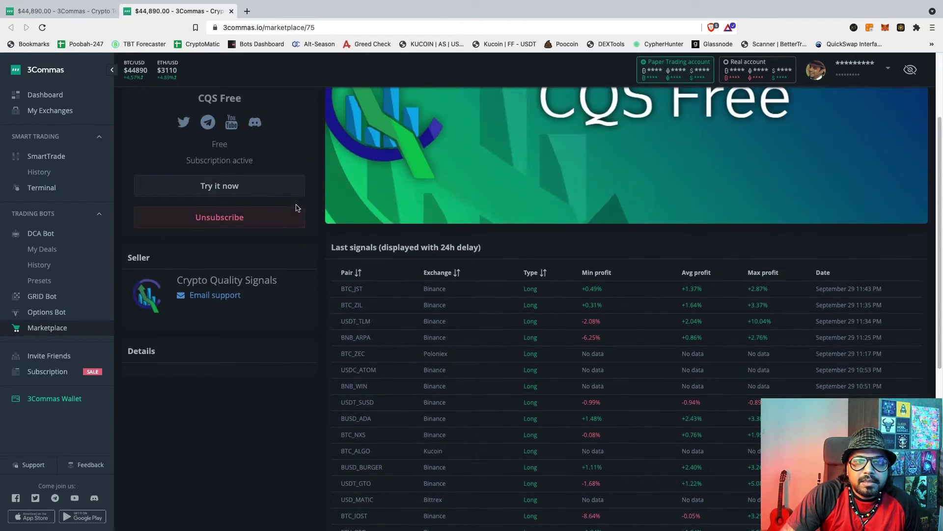
scroll(296, 208, "up", 2)
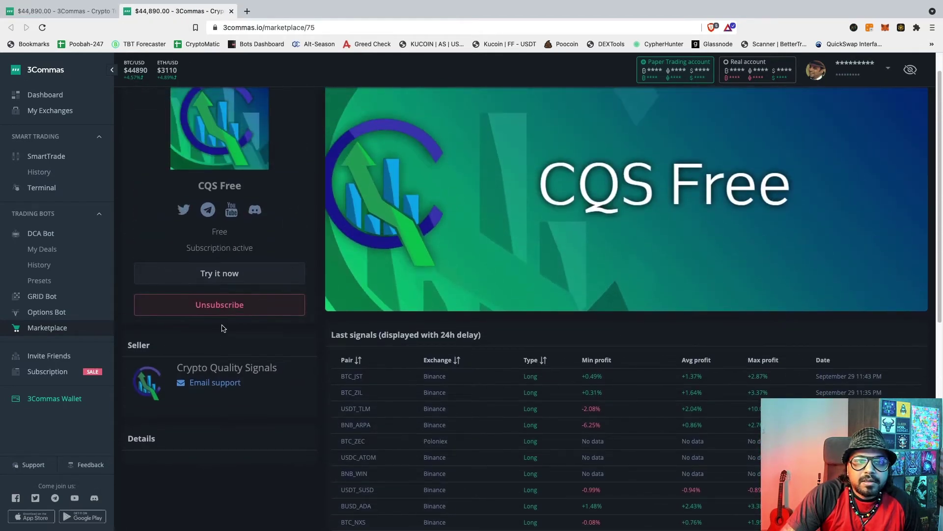
scroll(332, 330, "down", 3)
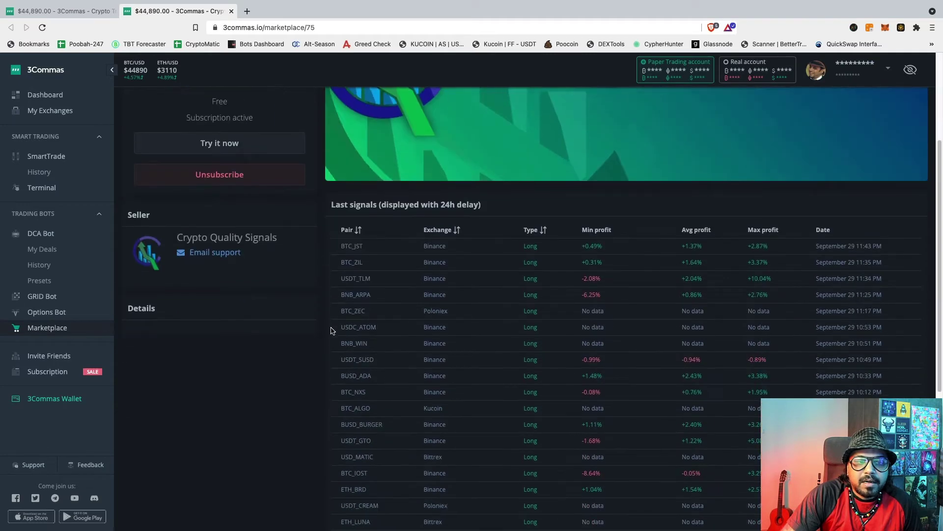
scroll(275, 295, "down", 2)
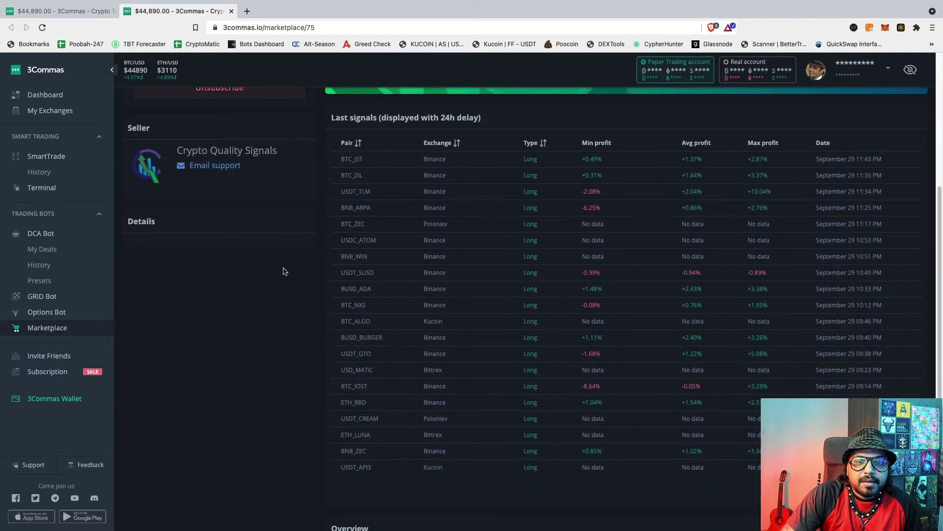
scroll(341, 308, "down", 4)
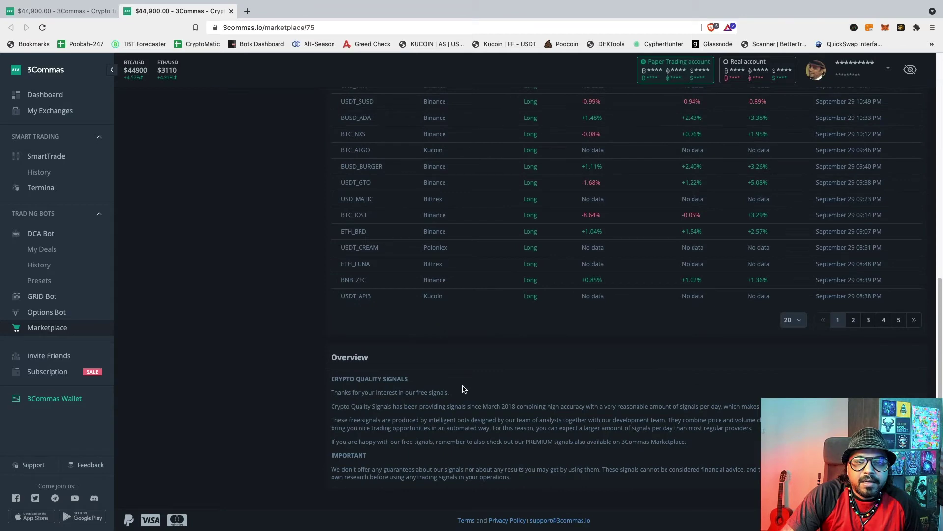
scroll(393, 369, "up", 10)
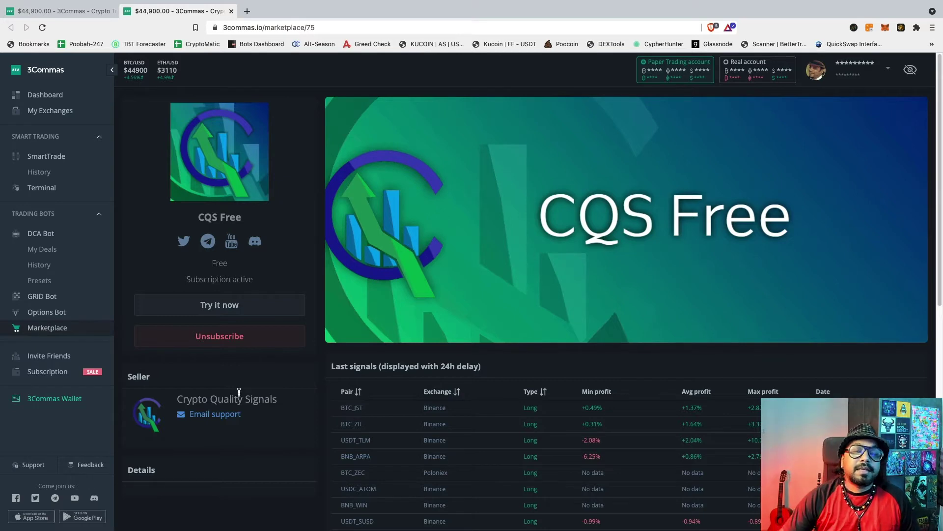
Search the marketplace's free signals by name for "cqs".
left_click(80, 10)
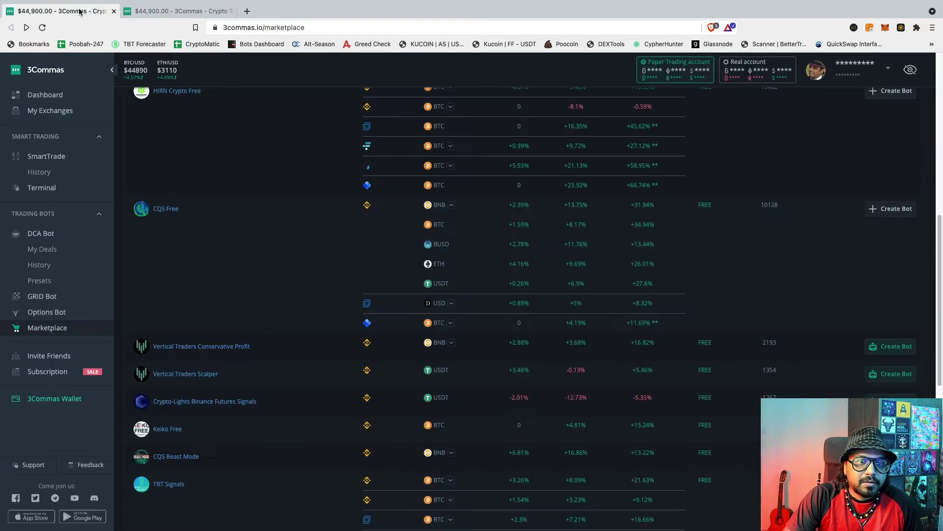
scroll(319, 361, "up", 3)
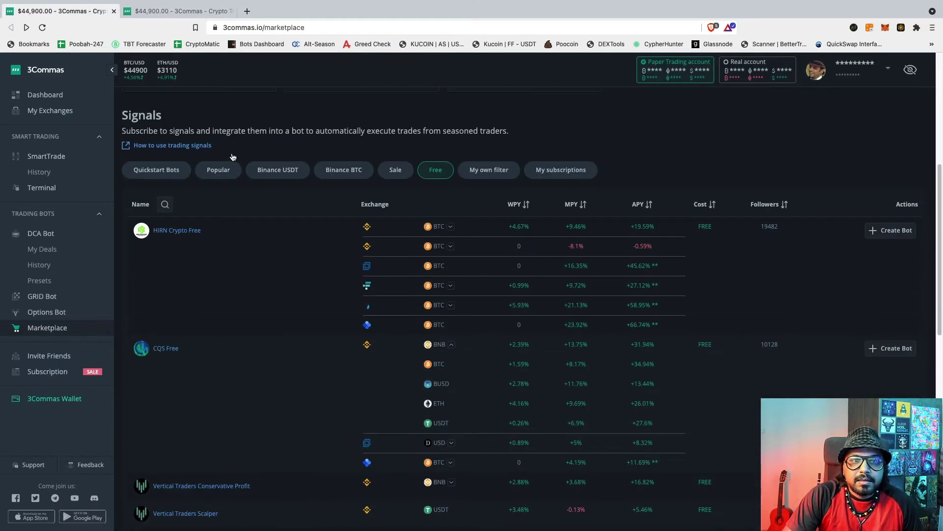
left_click(161, 203)
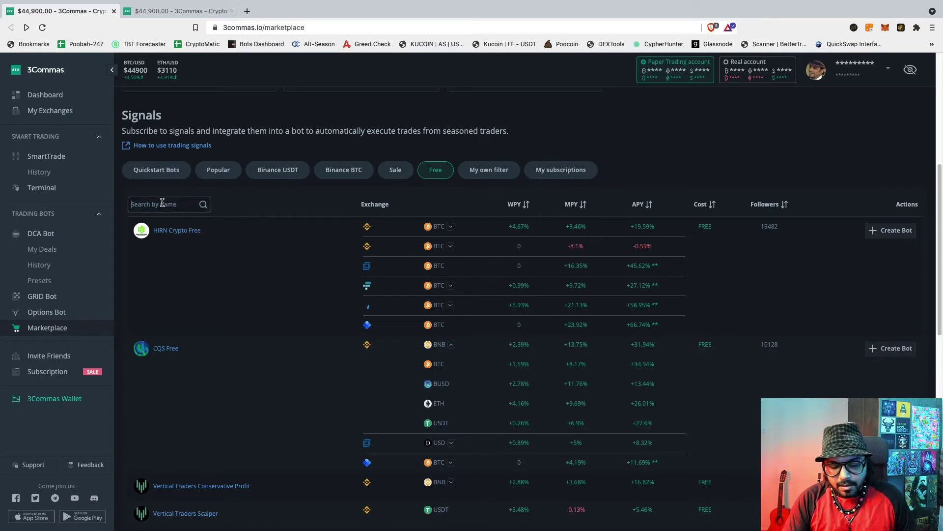
type("cqs")
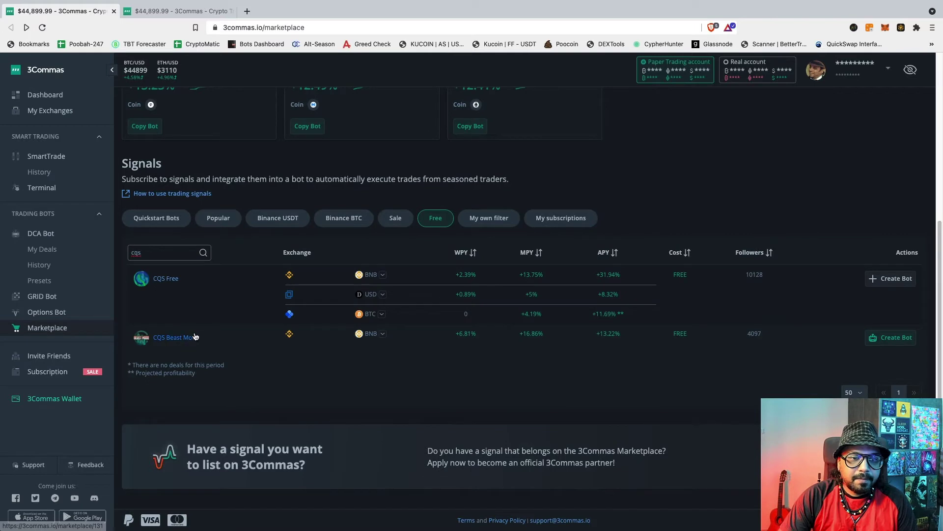
Open the CQS Beast Mode signal page in a new tab and examine its details, last signals table and overview.
right_click(188, 341)
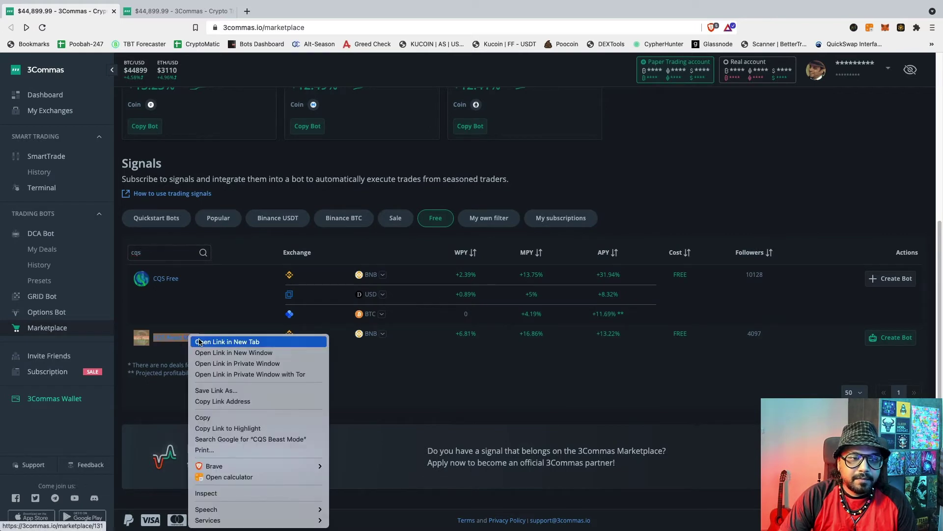
left_click(231, 342)
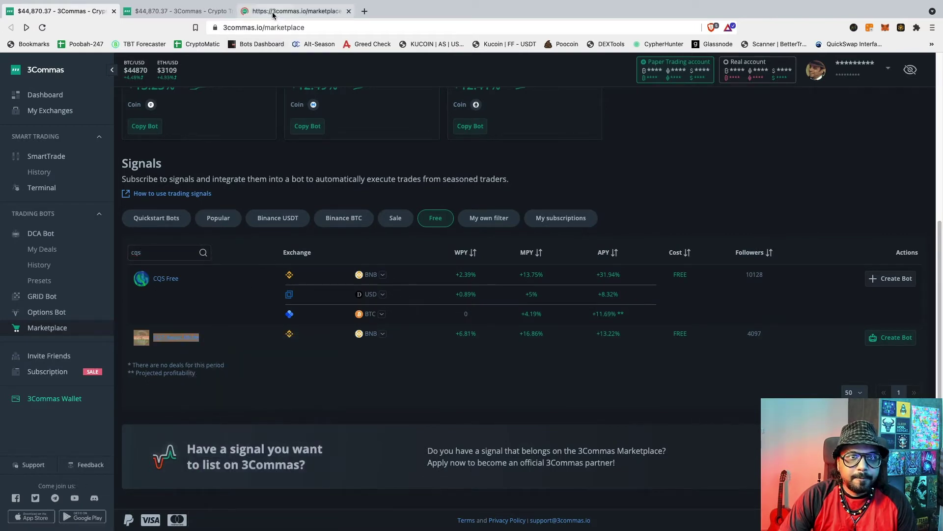
left_click(273, 13)
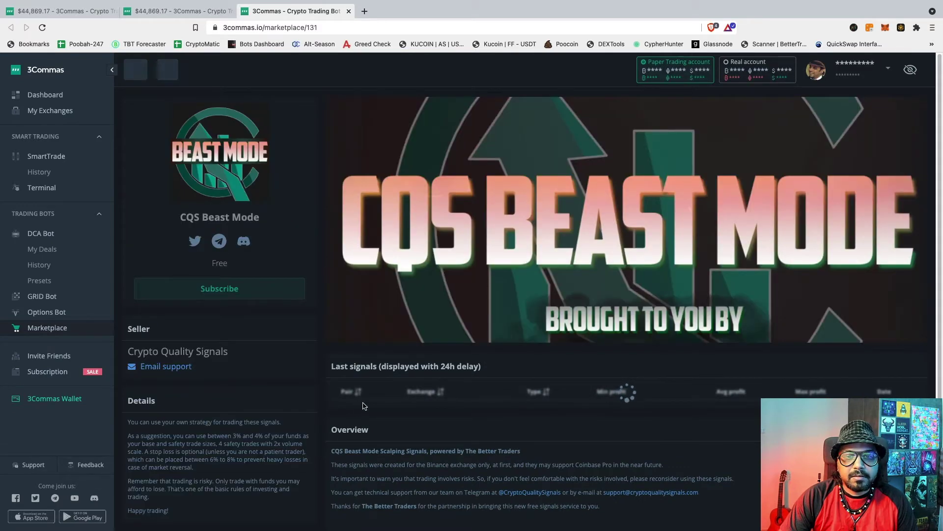
scroll(364, 405, "down", 3)
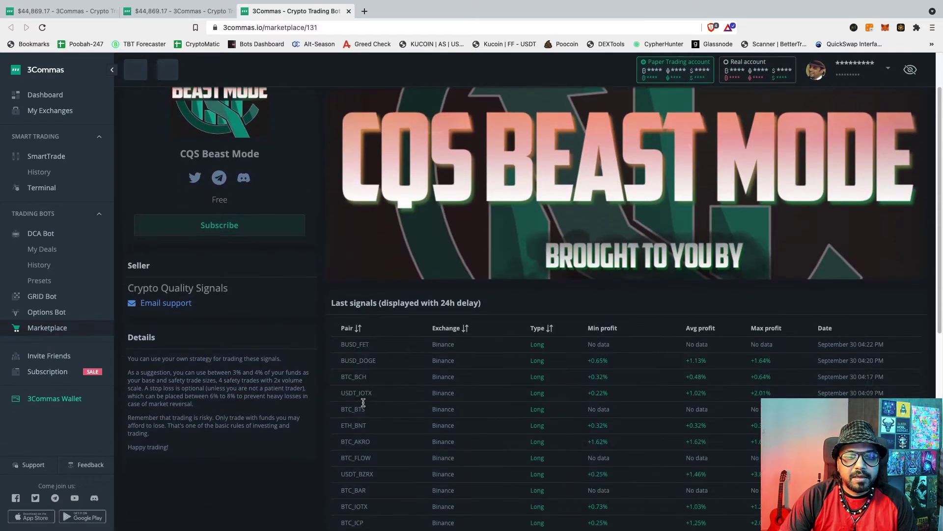
scroll(363, 402, "down", 5)
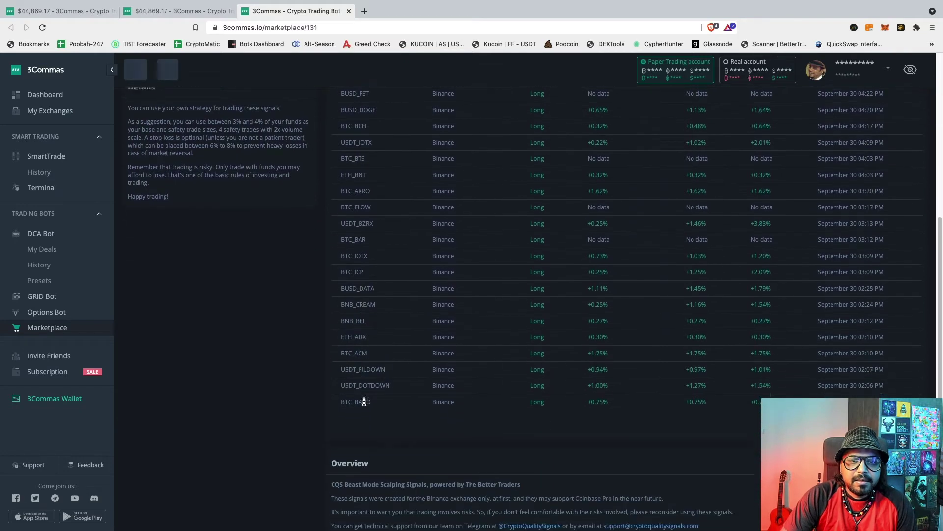
scroll(366, 400, "up", 2)
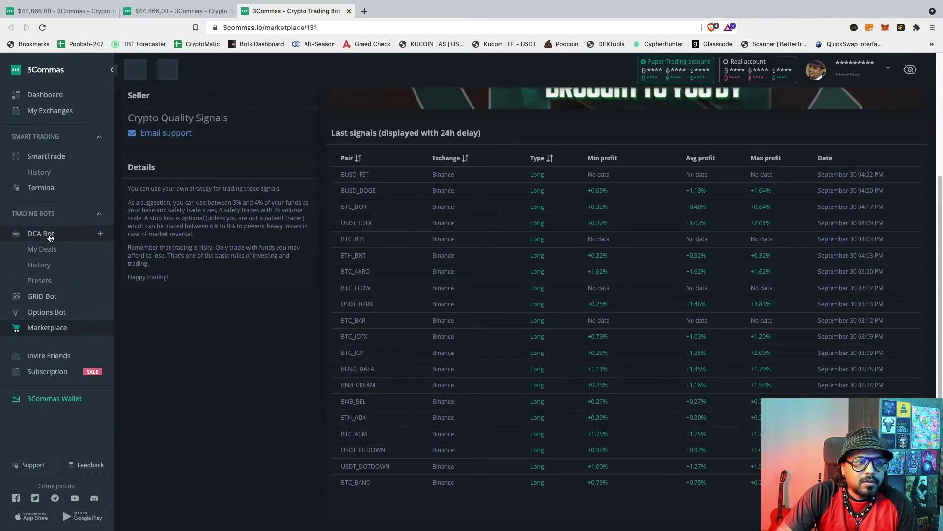
Open the DCA bots page and review the pairs black list and profit statistics charts.
left_click(97, 236)
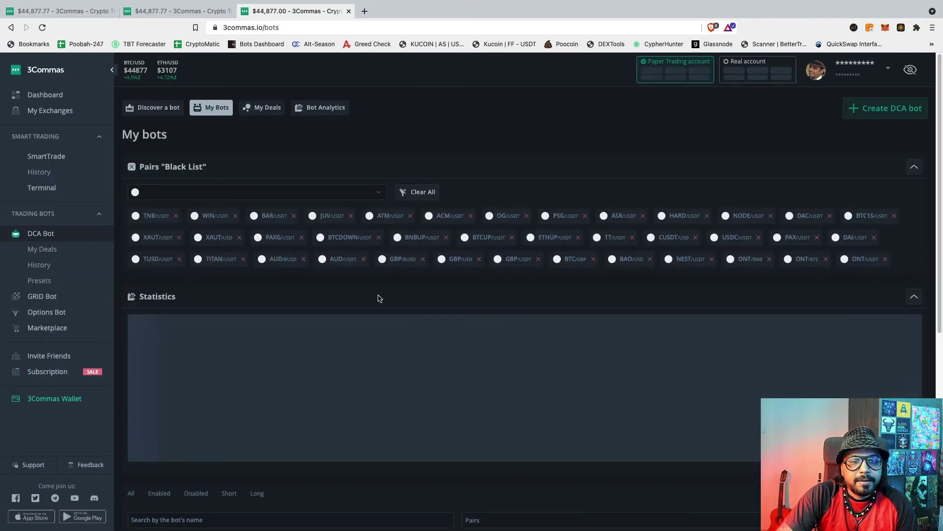
scroll(441, 415, "down", 1)
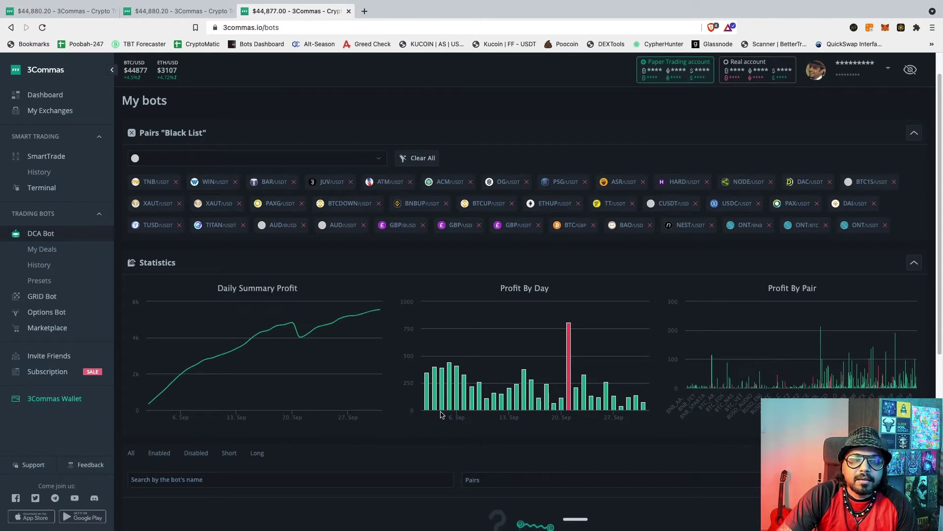
scroll(441, 414, "down", 3)
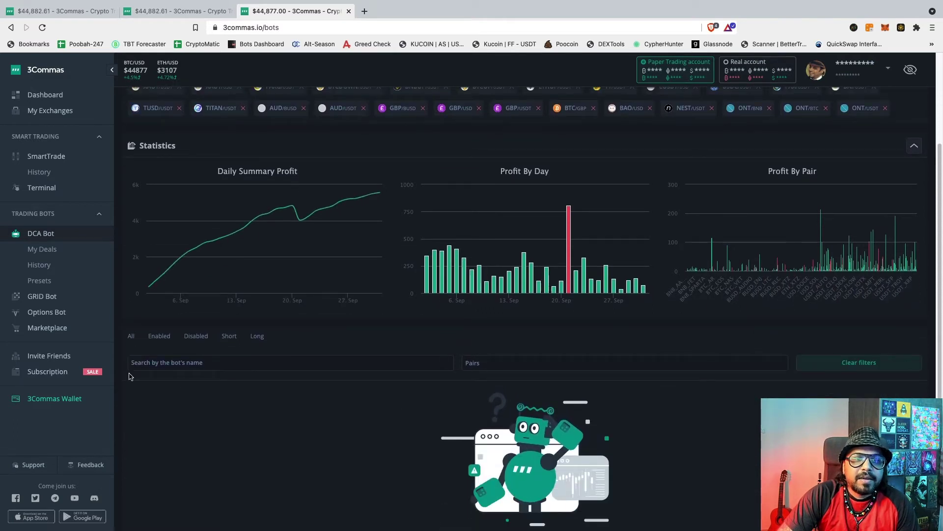
Filter the DCA bots to enabled ones and search by bot name for "mir".
left_click(163, 338)
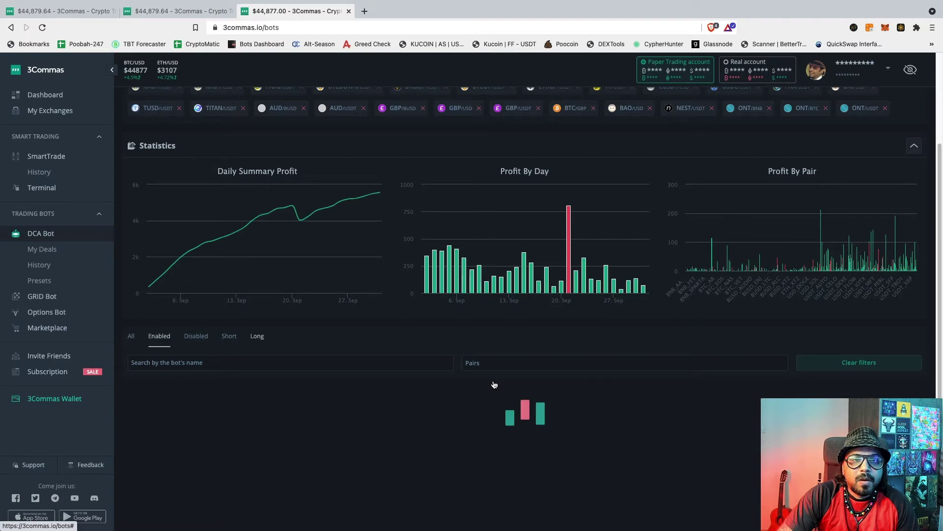
scroll(509, 381, "down", 1)
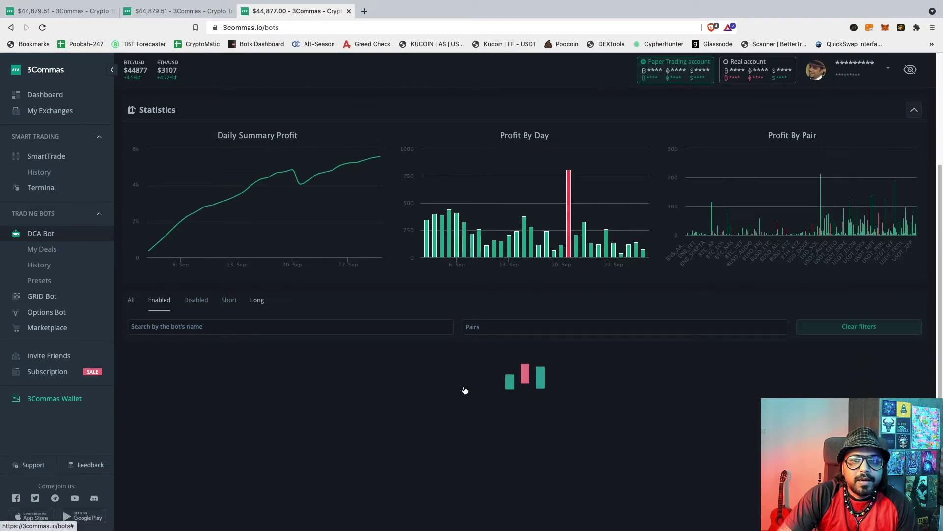
scroll(465, 391, "up", 3)
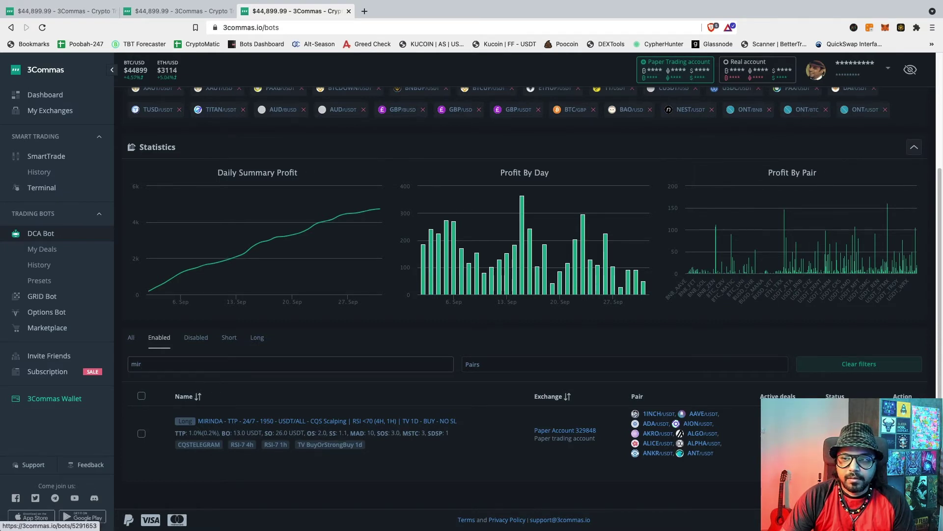
Open the MIRINDA bot's details and examine its profit charts, pairs and the parts of its name.
left_click(328, 421)
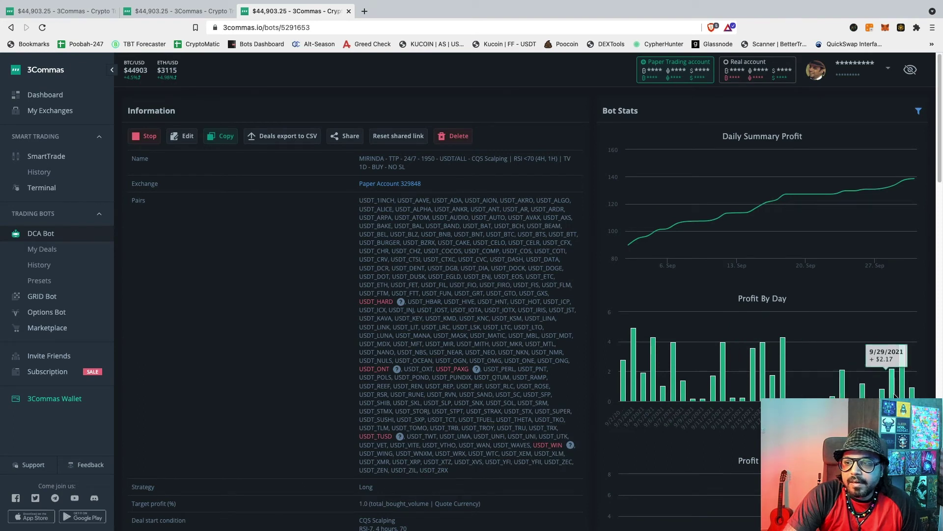
mouse_move(475, 365)
scroll(475, 364, "down", 1)
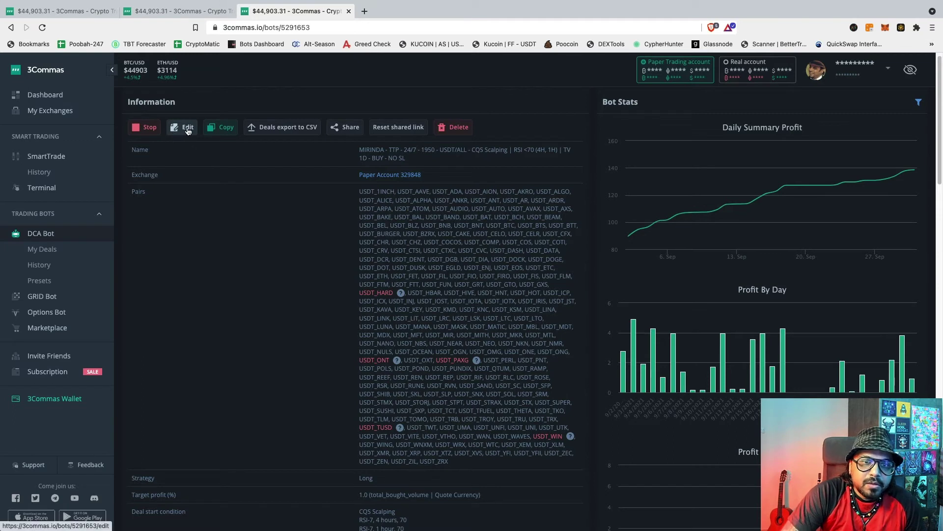
double_click(410, 150)
left_click_drag(404, 150, 418, 149)
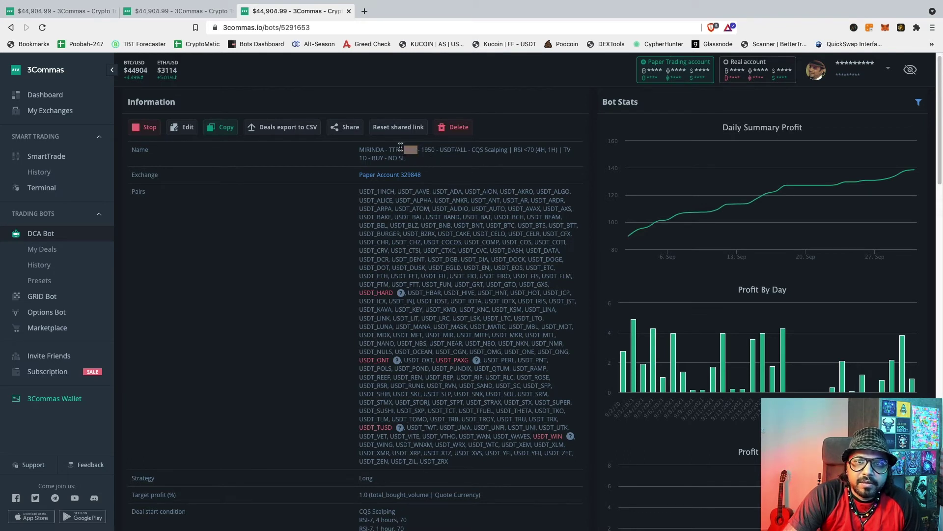
left_click_drag(421, 149, 430, 151)
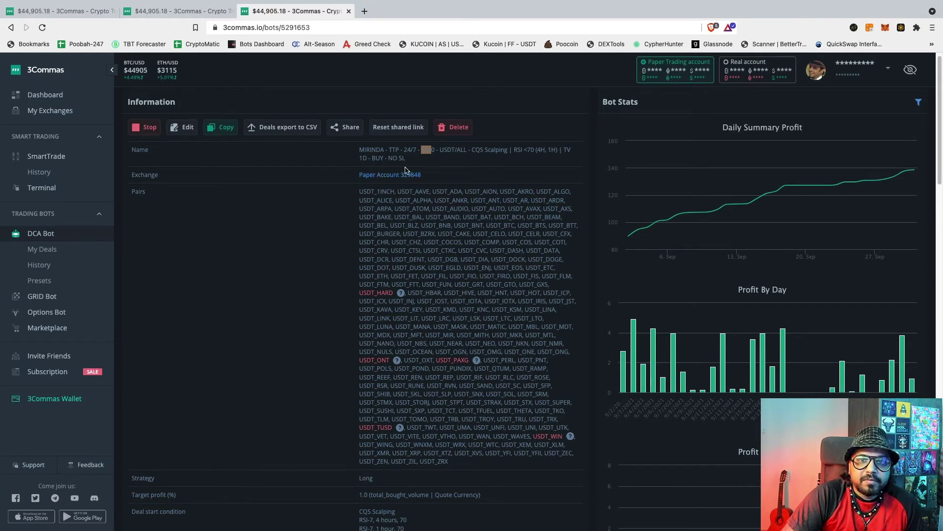
Open the MIRINDA bot for editing, check its exchange account choices and glance back at the marketplace's CQS signals.
left_click(185, 132)
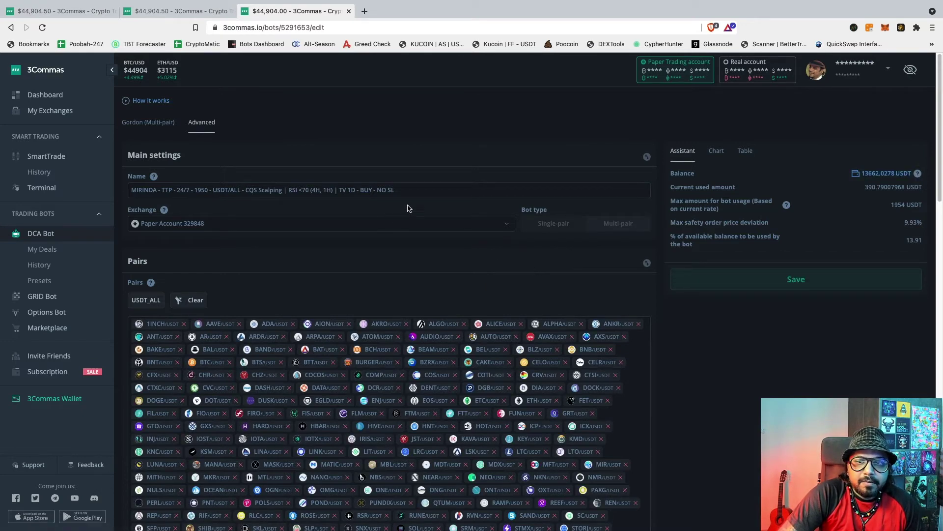
left_click(426, 227)
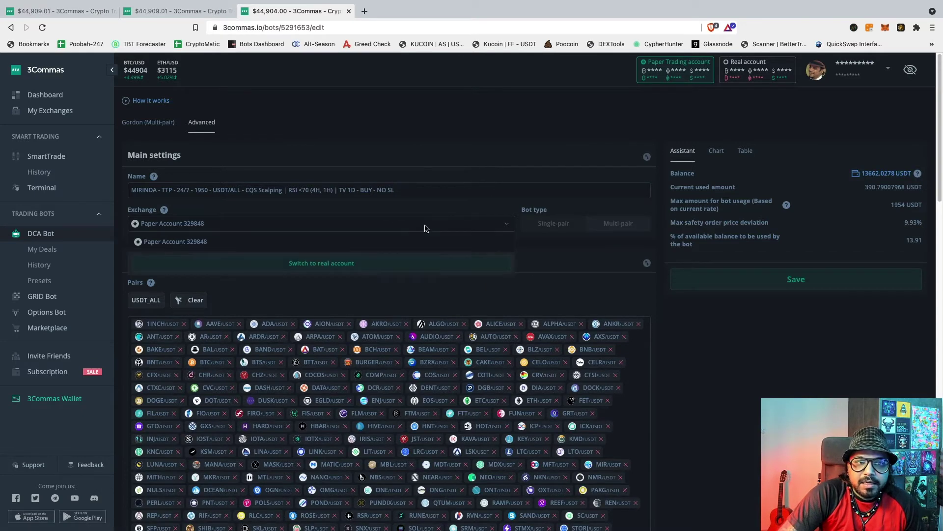
left_click(544, 249)
left_click(58, 13)
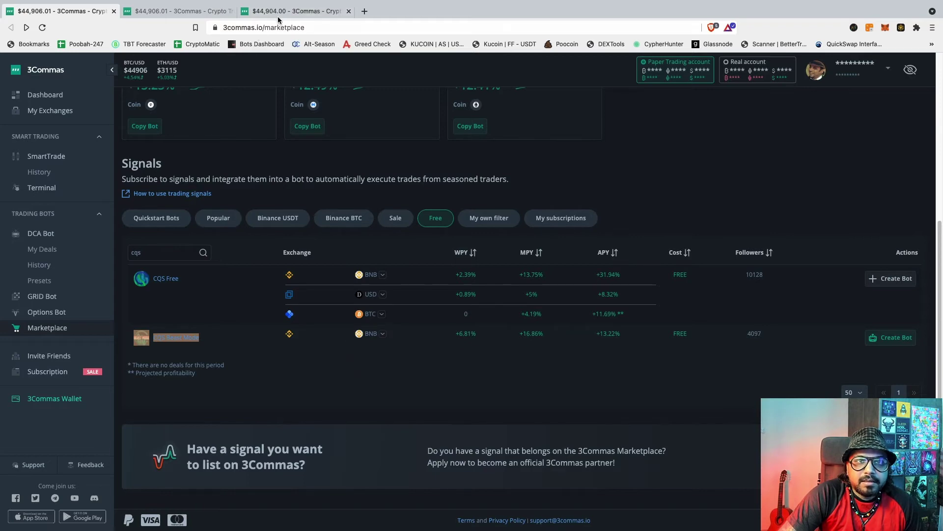
left_click(295, 10)
Examine the bot's USDT pairs and its strategy settings for max active deals, base order size and safety order size.
scroll(470, 245, "down", 5)
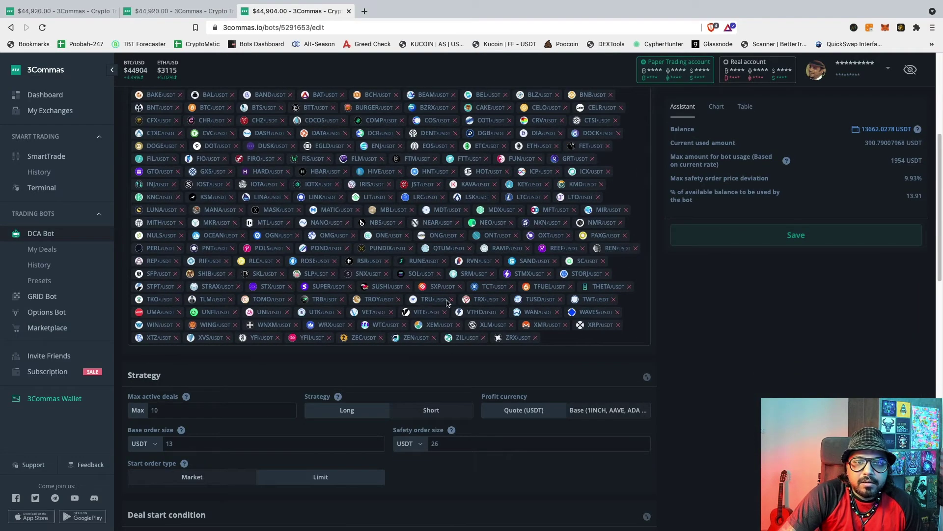
scroll(379, 270, "down", 1)
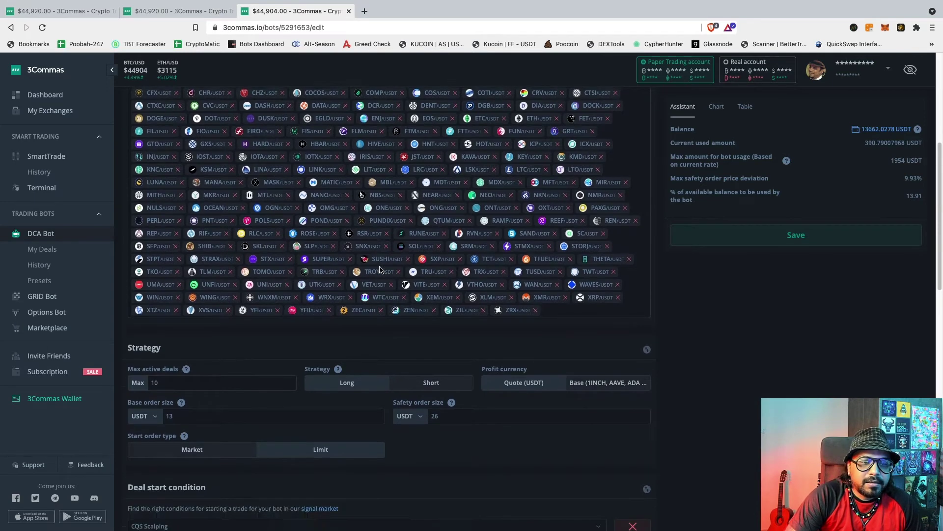
scroll(380, 269, "down", 2)
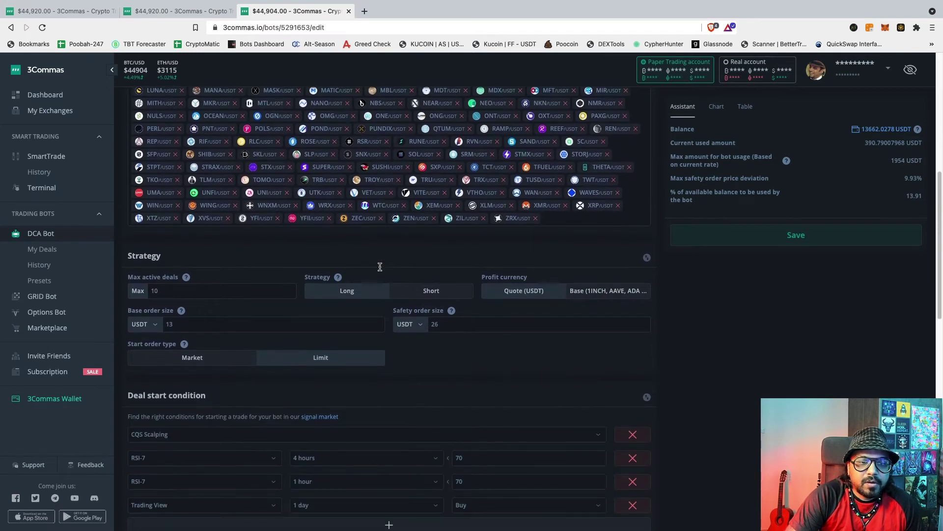
left_click(171, 290)
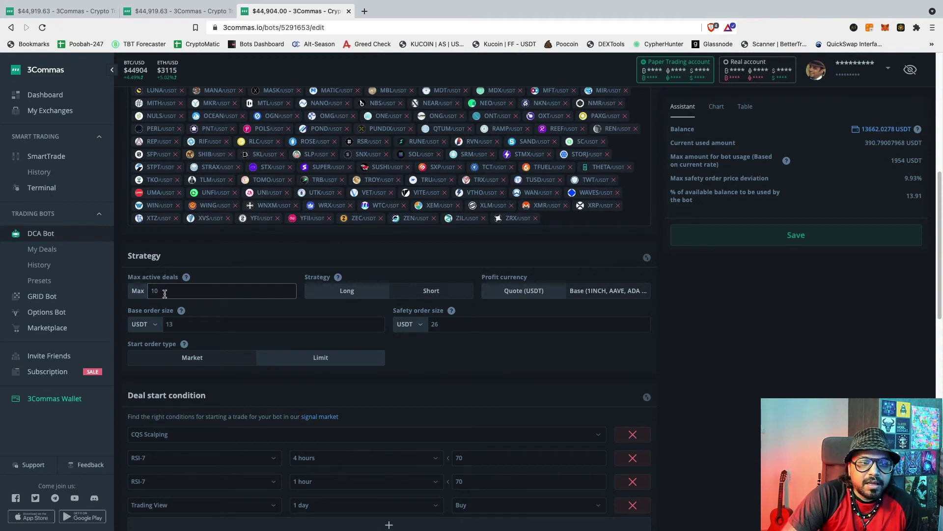
key("BackSpace")
key("BackSpace")
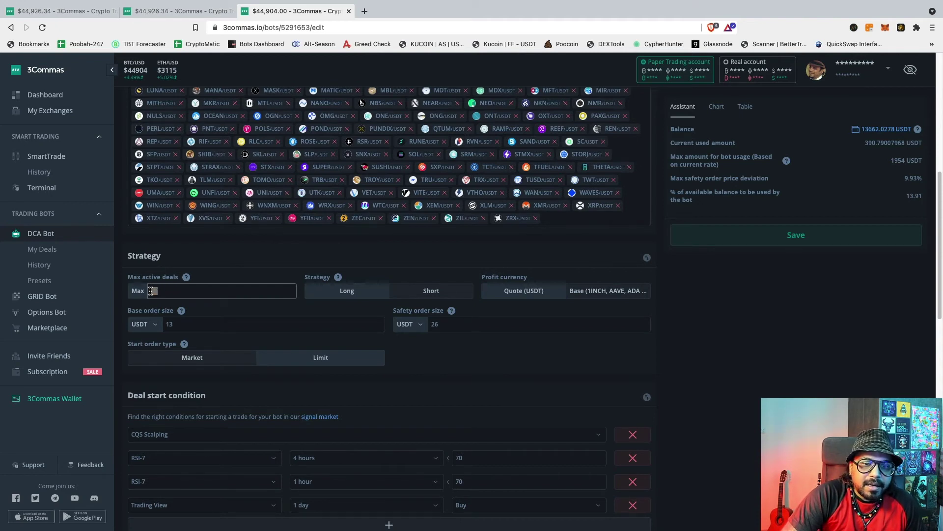
left_click(235, 327)
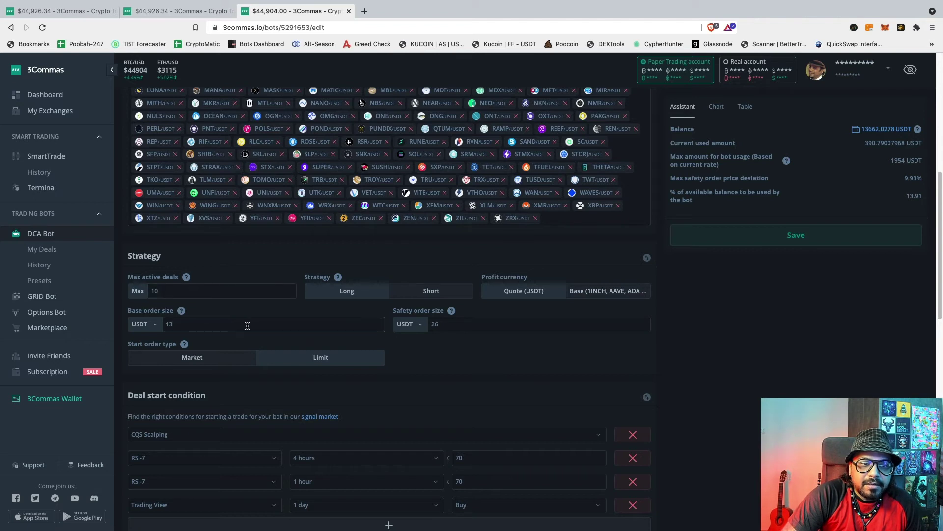
left_click(467, 326)
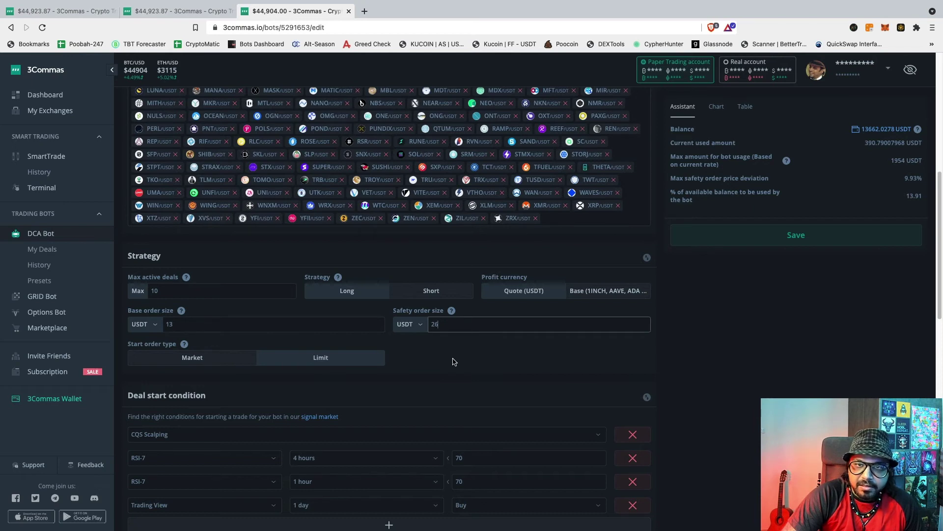
Examine the bot's deal start conditions: the CQS Scalping signal, both RSI-7 filters and the Trading View filter.
scroll(452, 358, "down", 2)
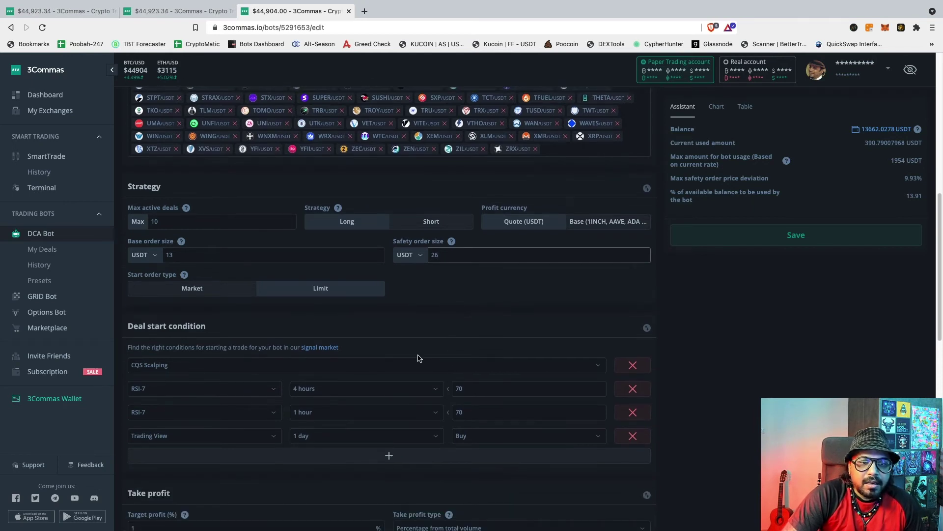
scroll(449, 319, "down", 3)
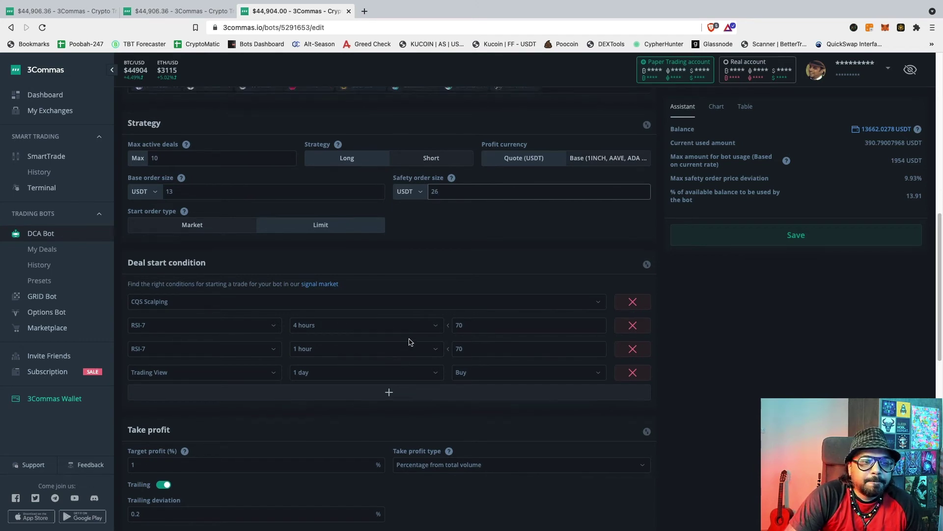
scroll(408, 346, "down", 2)
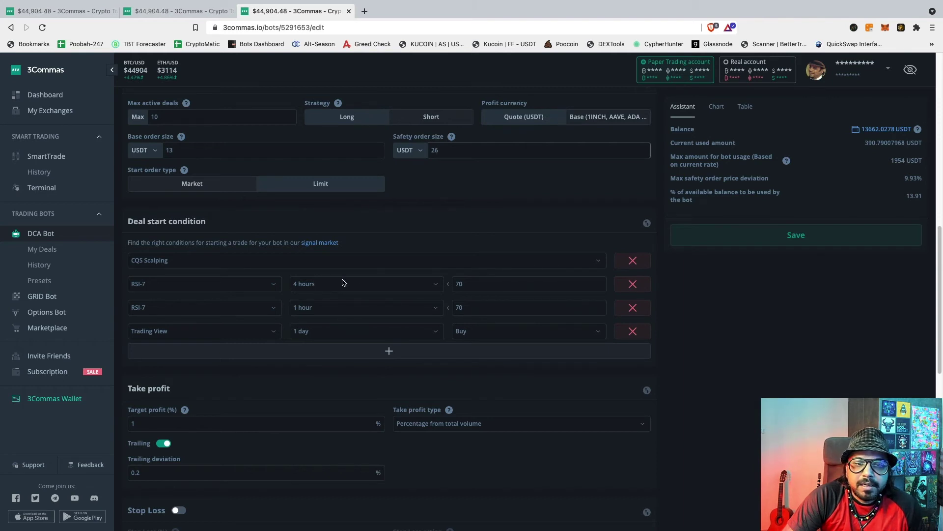
scroll(352, 340, "down", 1)
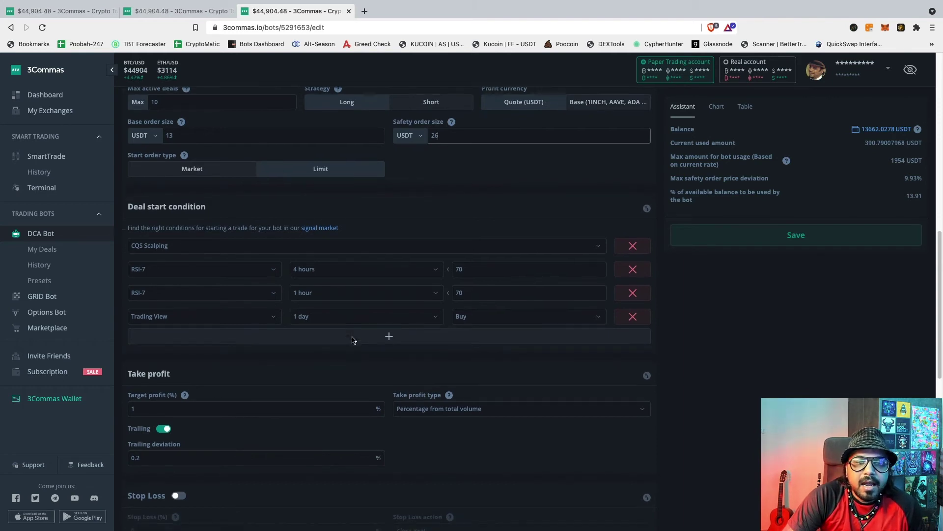
Check the bot's take profit settings, including the target profit percentage and the trailing deviation.
left_click_drag(136, 409, 131, 407)
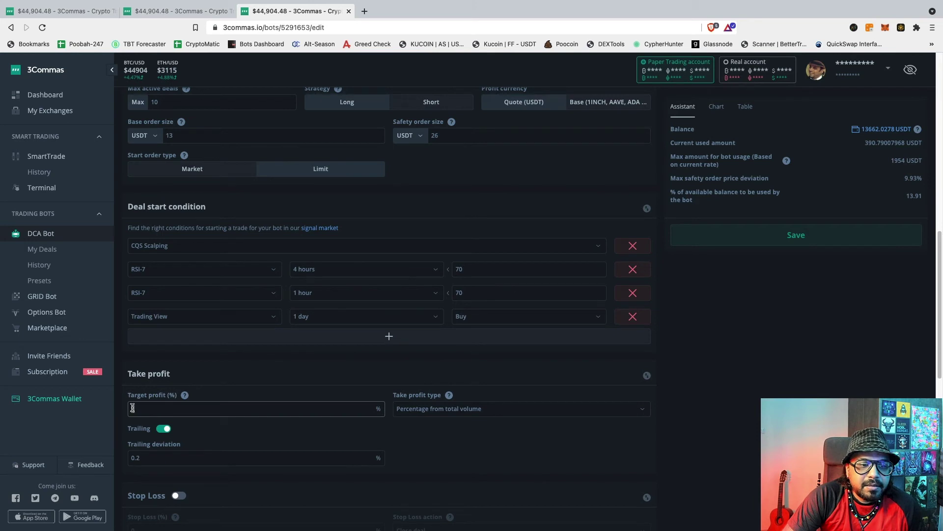
left_click(281, 430)
scroll(282, 431, "down", 1)
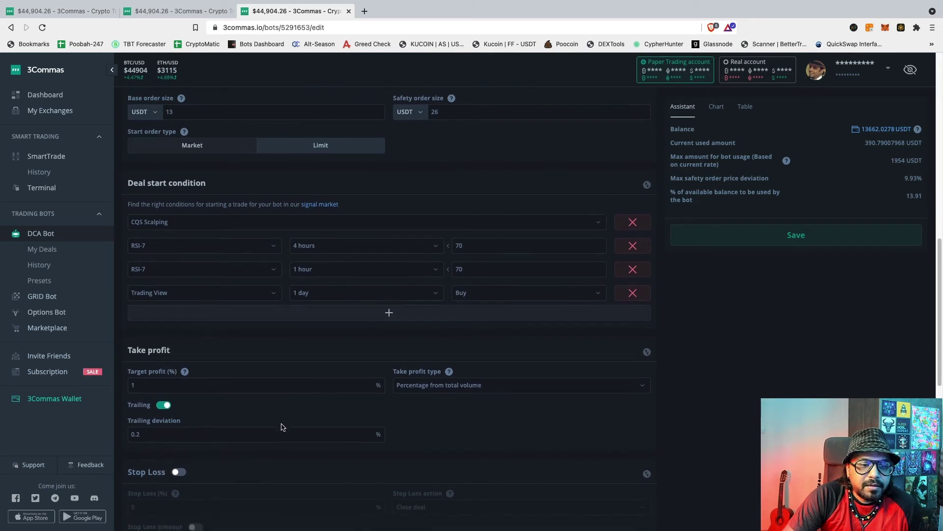
left_click(144, 432)
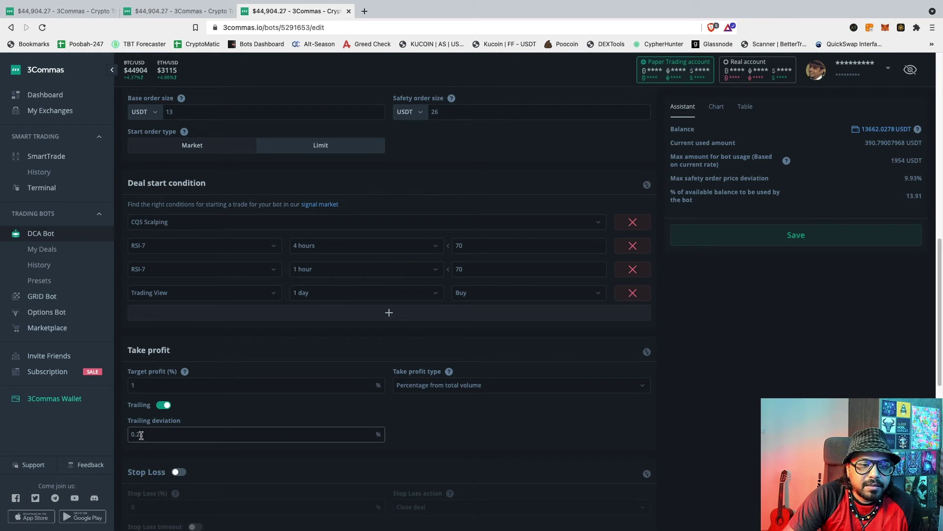
Review the bot's stop loss section and its safety order counts, price deviation, volume scale and step scale.
scroll(181, 411, "down", 5)
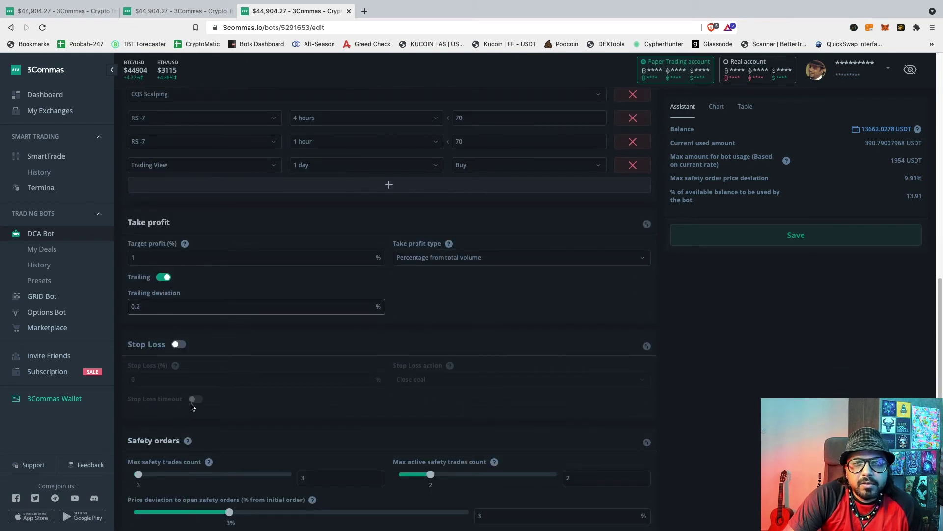
scroll(194, 405, "down", 3)
scroll(255, 304, "down", 1)
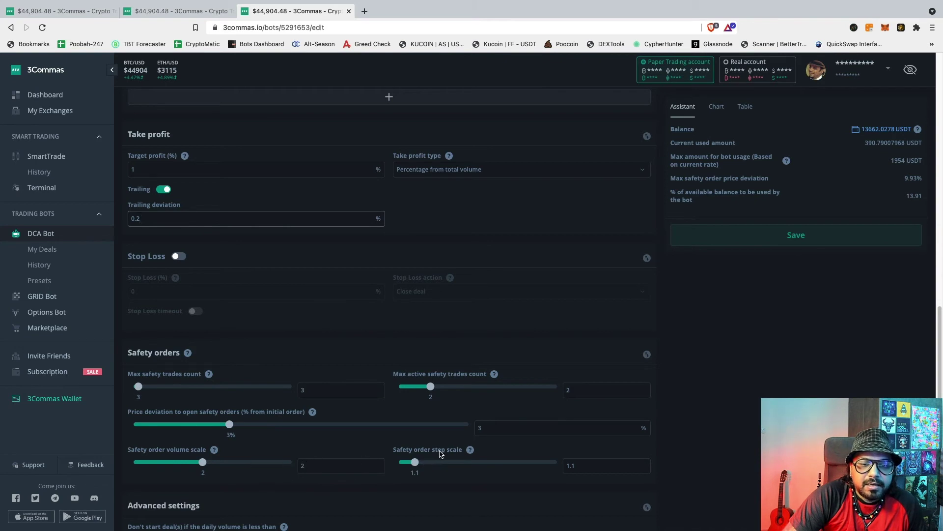
Review the bot's advanced settings for the minimum daily volume to start deals and simultaneous deals per same pair.
mouse_move(463, 454)
scroll(461, 480, "down", 3)
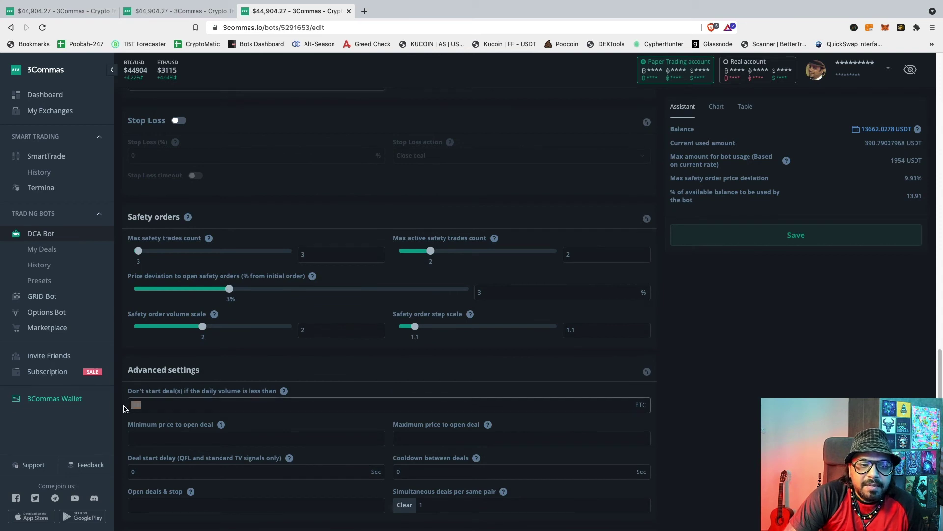
key("super+a")
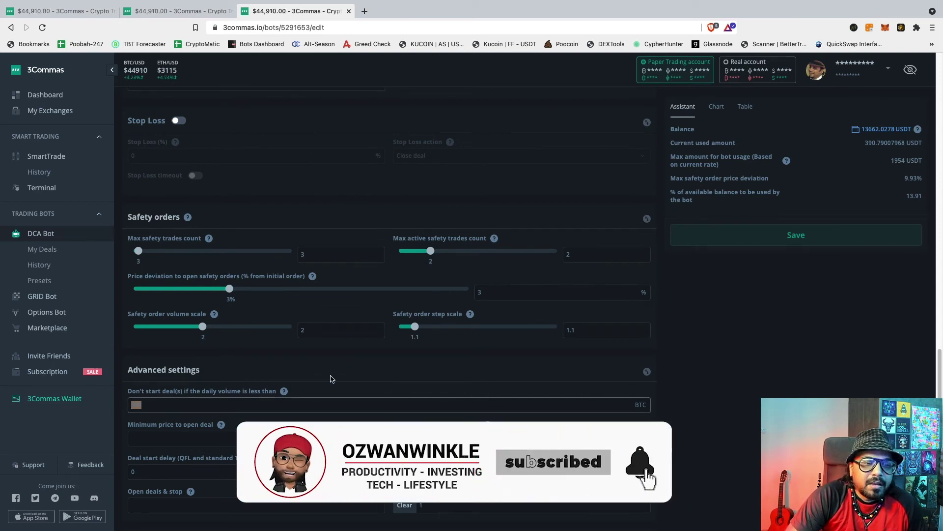
left_click(151, 404)
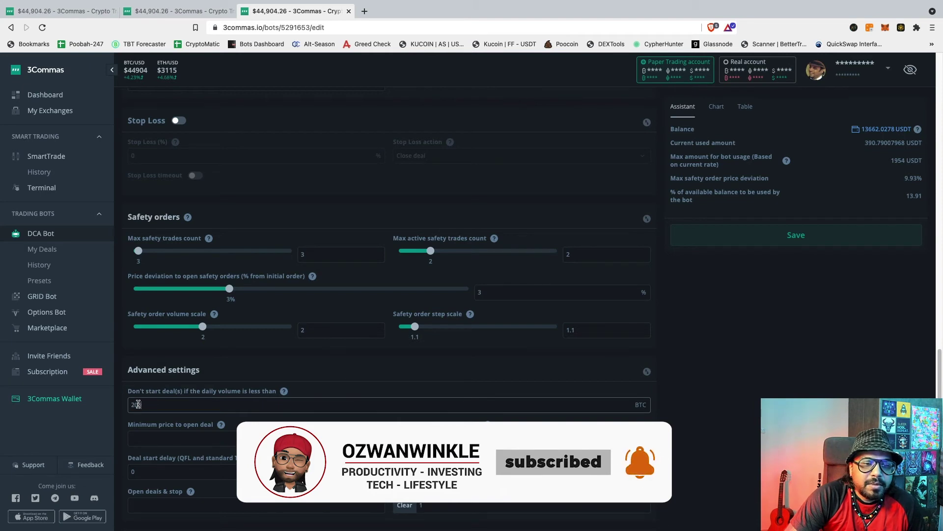
left_click_drag(150, 405, 129, 402)
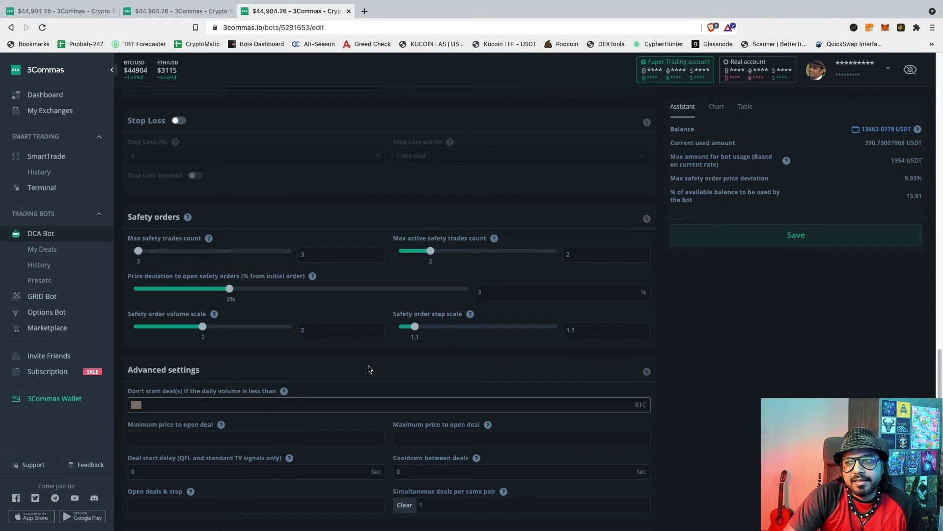
scroll(371, 368, "down", 2)
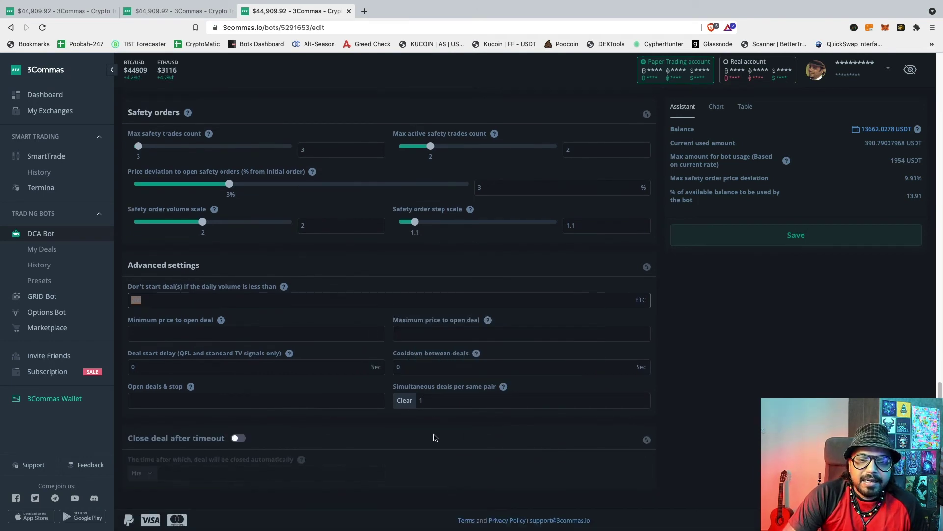
left_click_drag(447, 405, 416, 401)
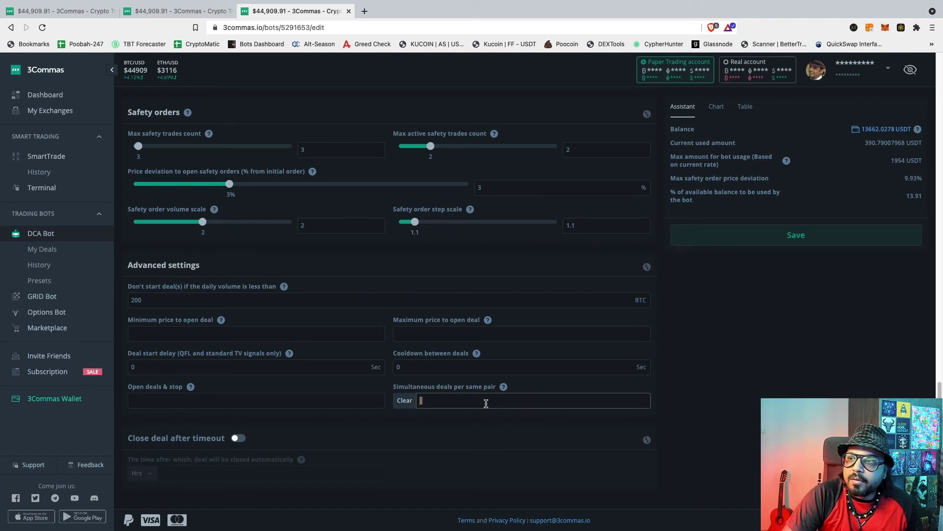
Check the max amount for bot usage, the bot's name and the max safety order price deviation.
scroll(486, 403, "up", 5)
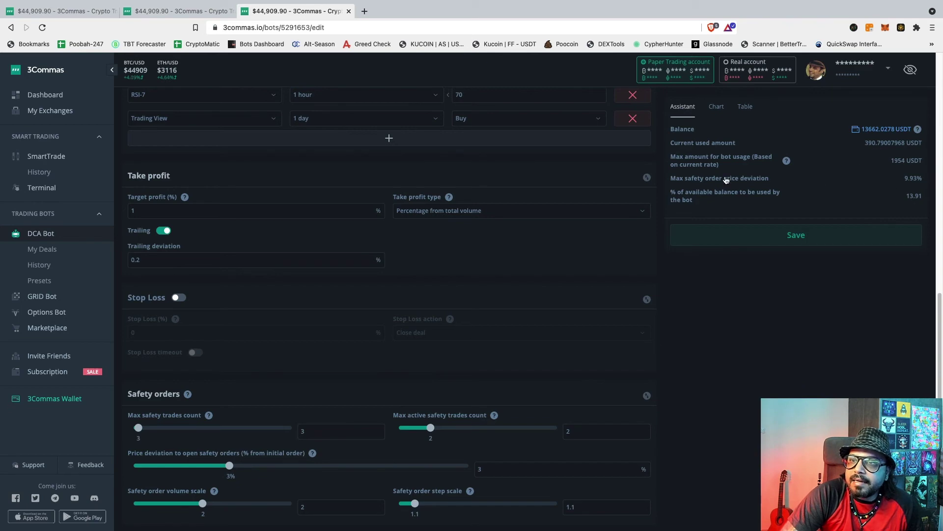
mouse_move(701, 156)
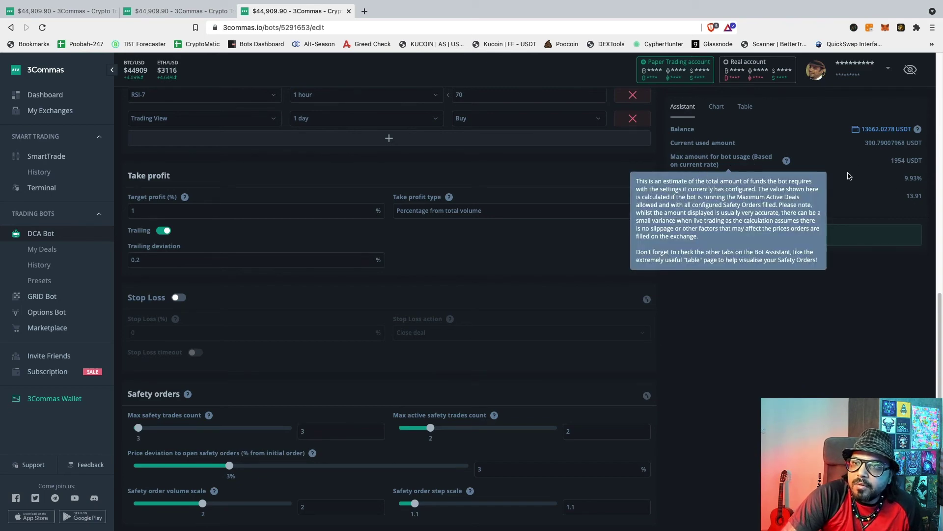
scroll(462, 182, "up", 8)
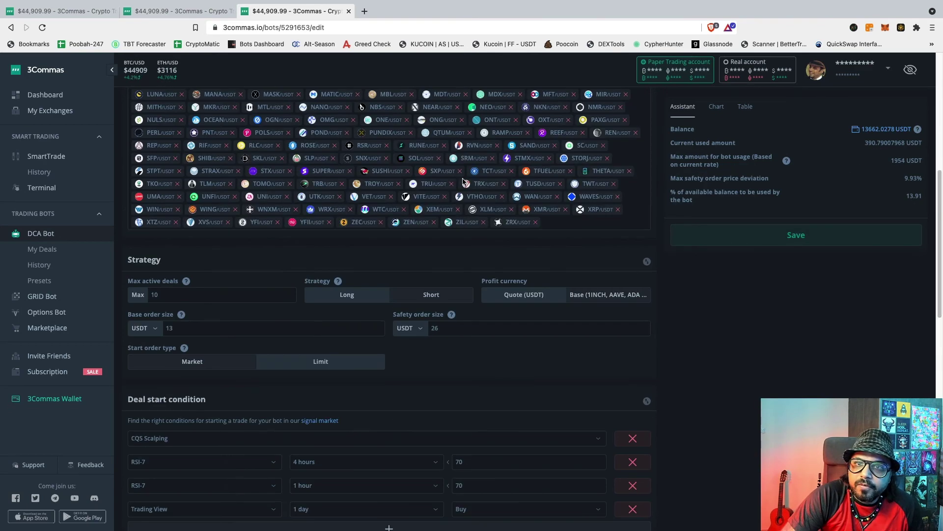
scroll(462, 181, "up", 8)
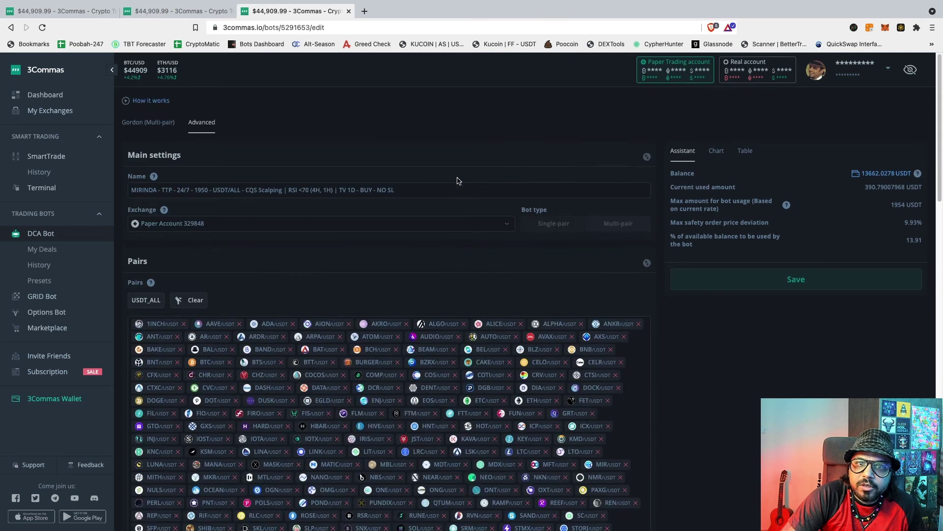
left_click(205, 189)
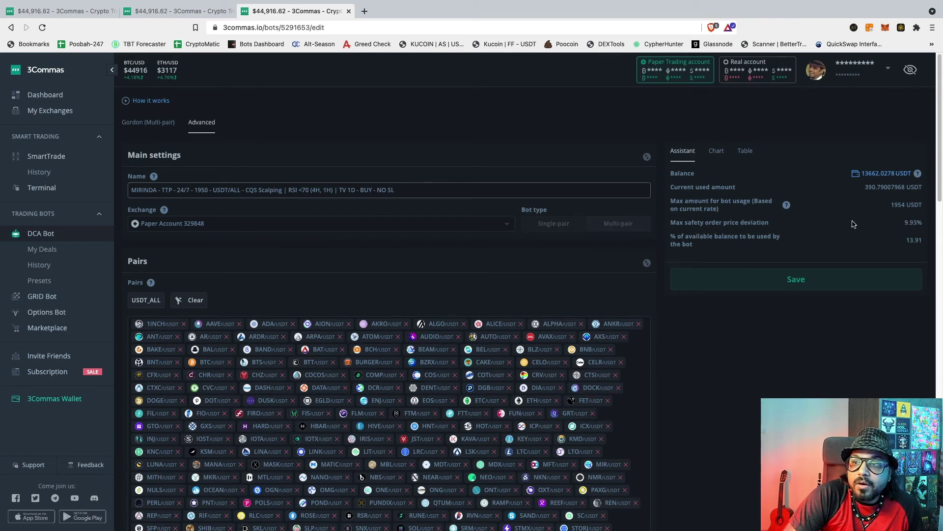
left_click_drag(905, 224, 916, 224)
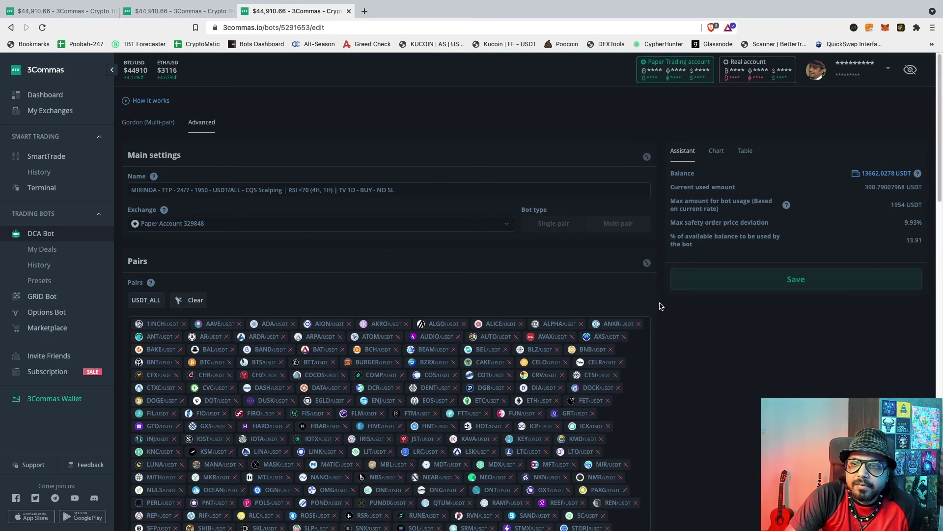
Try safety order price deviations of 3.63%, 3.53% and 2.2%, and set the value back to 3%.
scroll(712, 362, "down", 15)
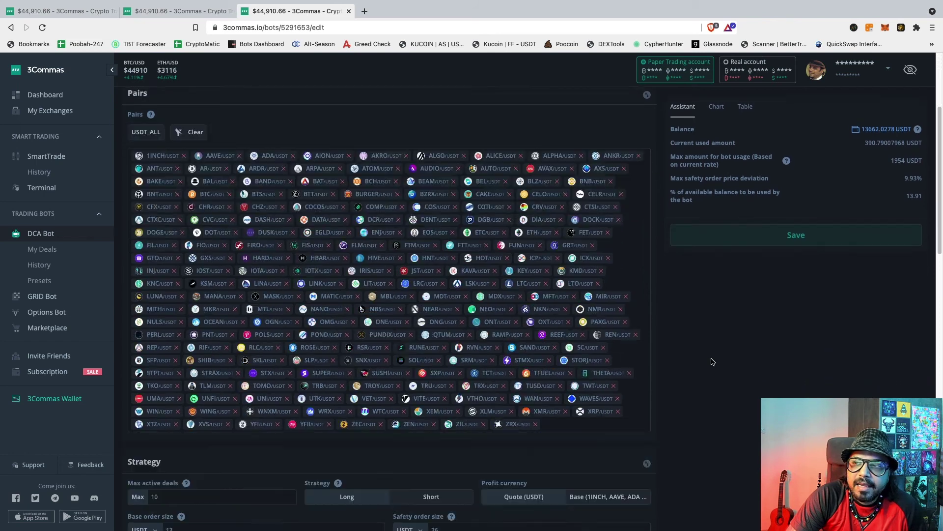
scroll(403, 308, "down", 5)
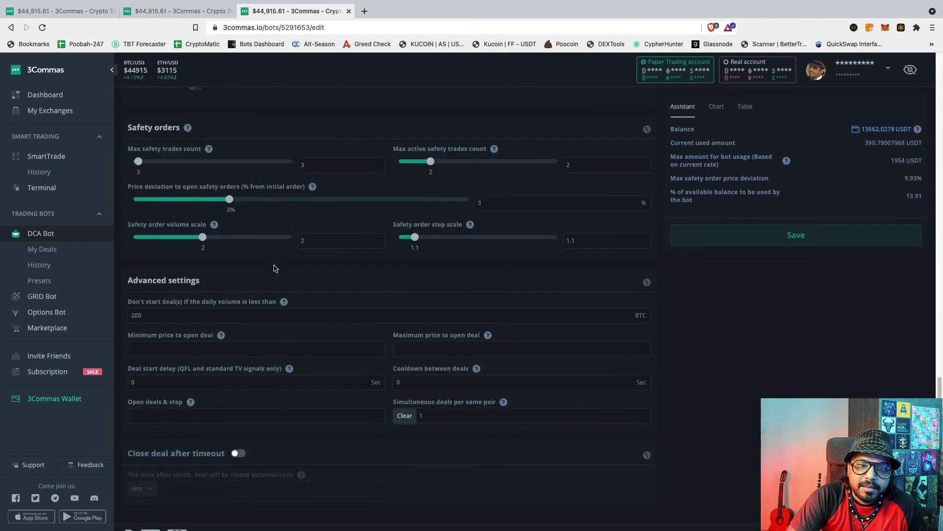
left_click(303, 165)
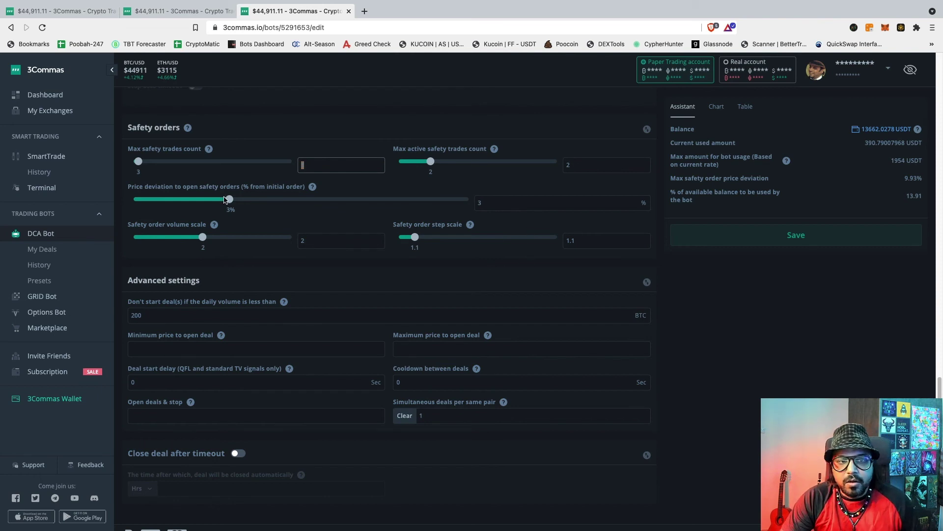
left_click_drag(228, 200, 250, 199)
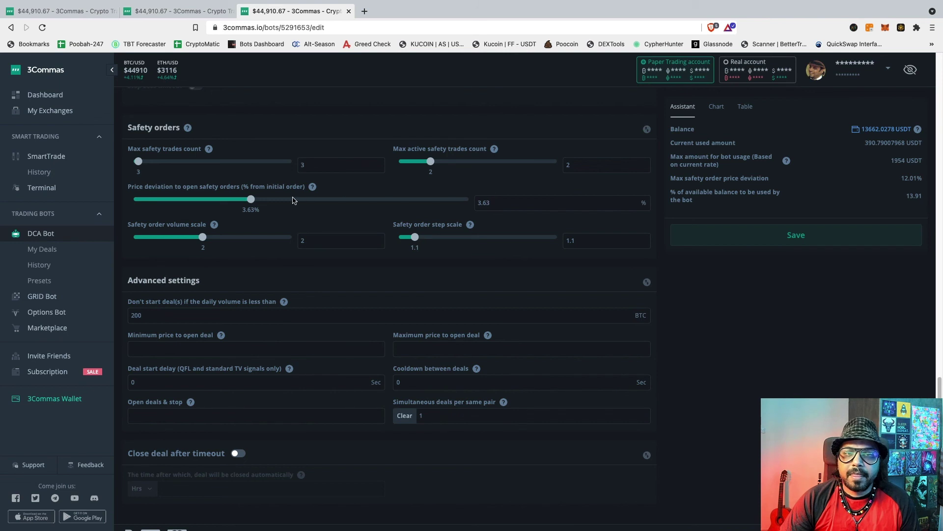
left_click_drag(251, 201, 247, 201)
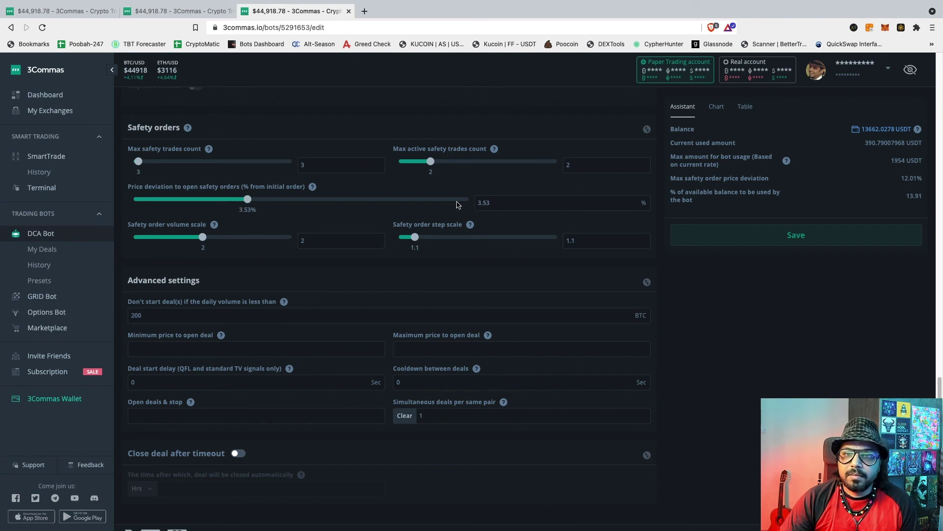
double_click(493, 205)
type("2.2")
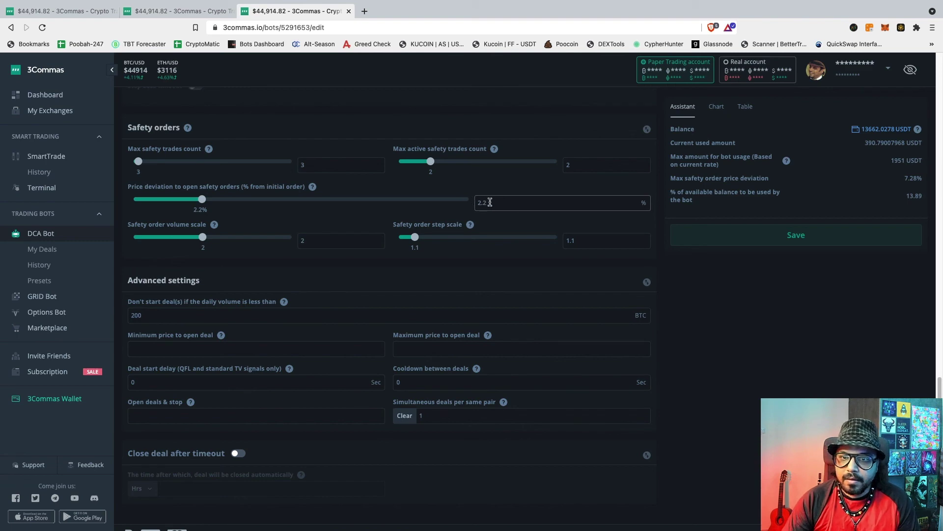
left_click_drag(490, 203, 446, 202)
type("3")
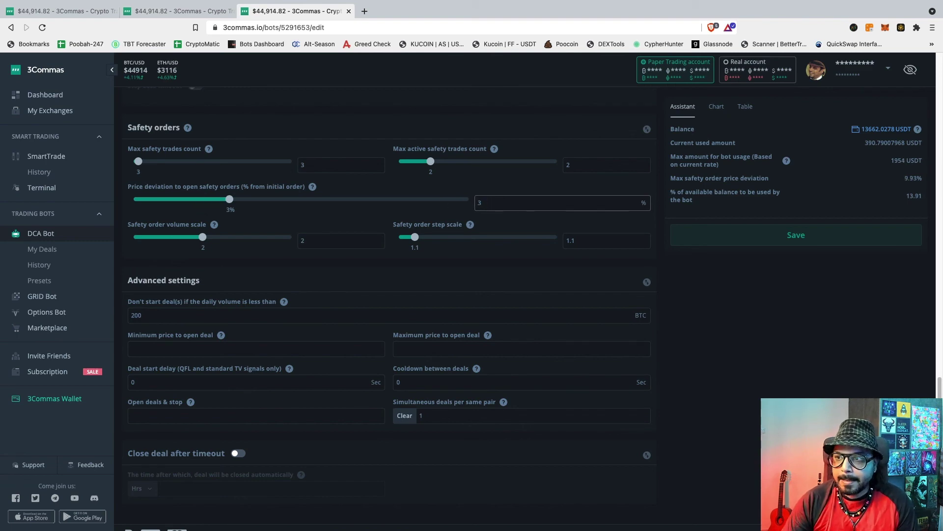
left_click(676, 251)
Examine the signal, RSI and Trading View parts of the bot's name in the main settings.
scroll(676, 250, "up", 10)
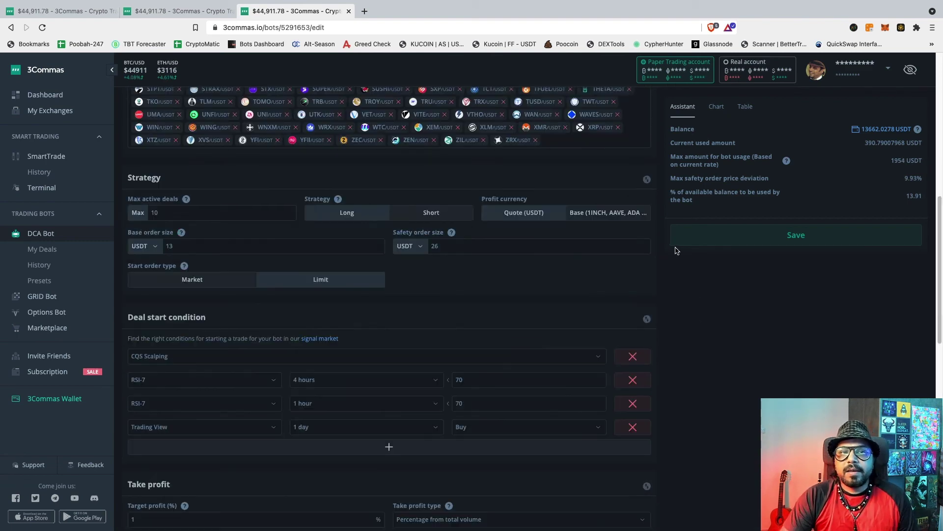
scroll(659, 245, "up", 9)
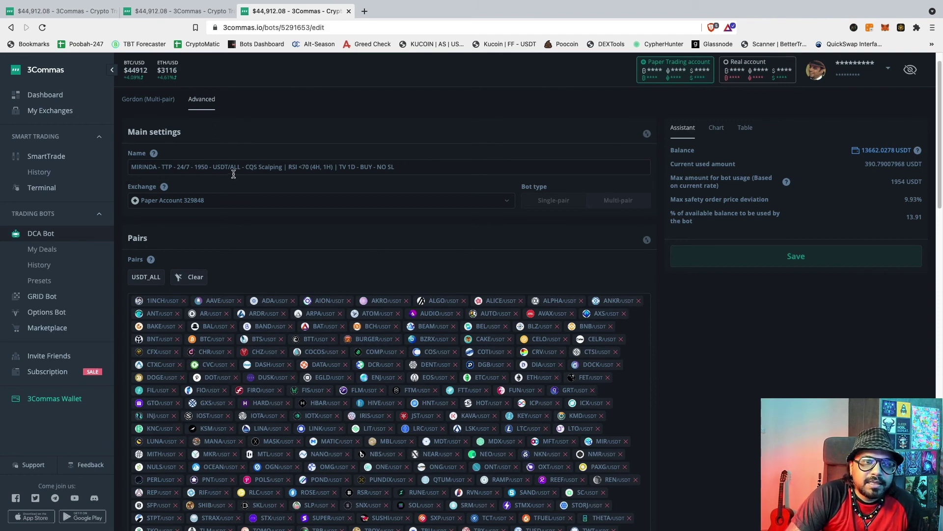
left_click_drag(245, 169, 271, 172)
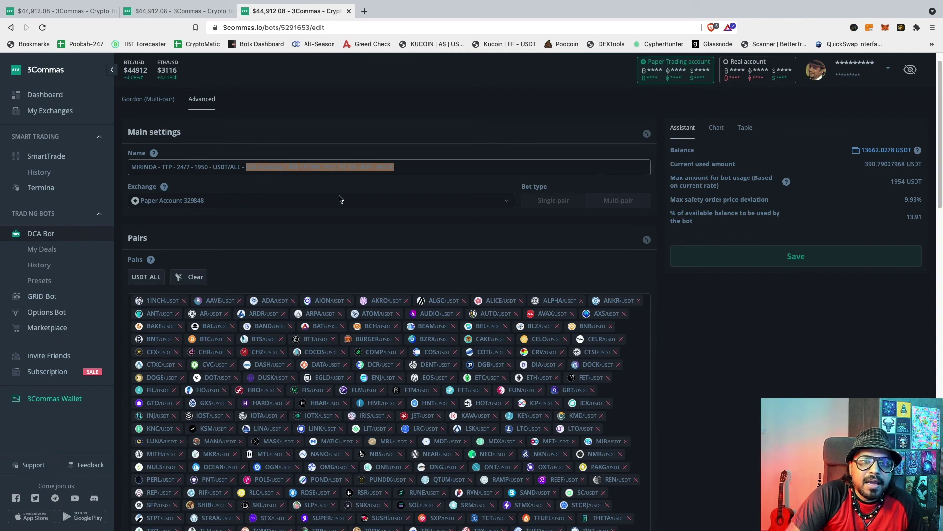
left_click(330, 214)
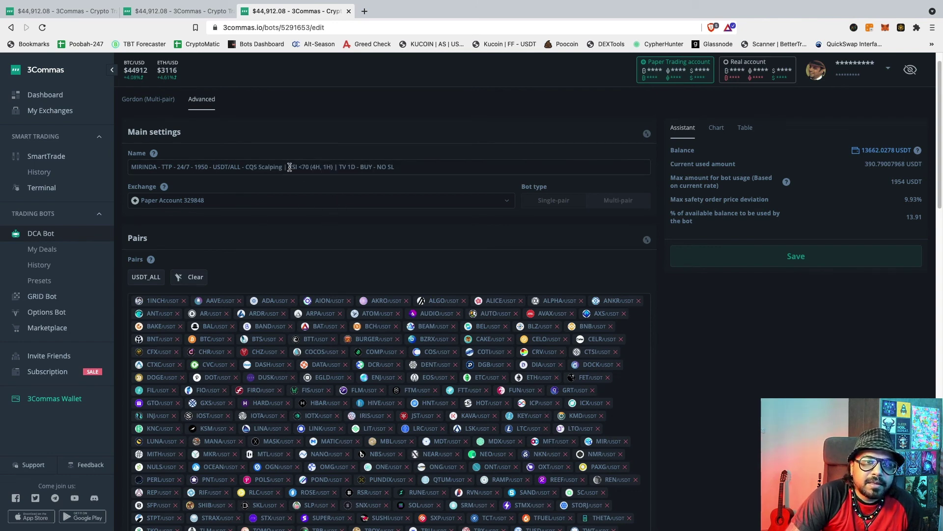
left_click_drag(290, 167, 305, 167)
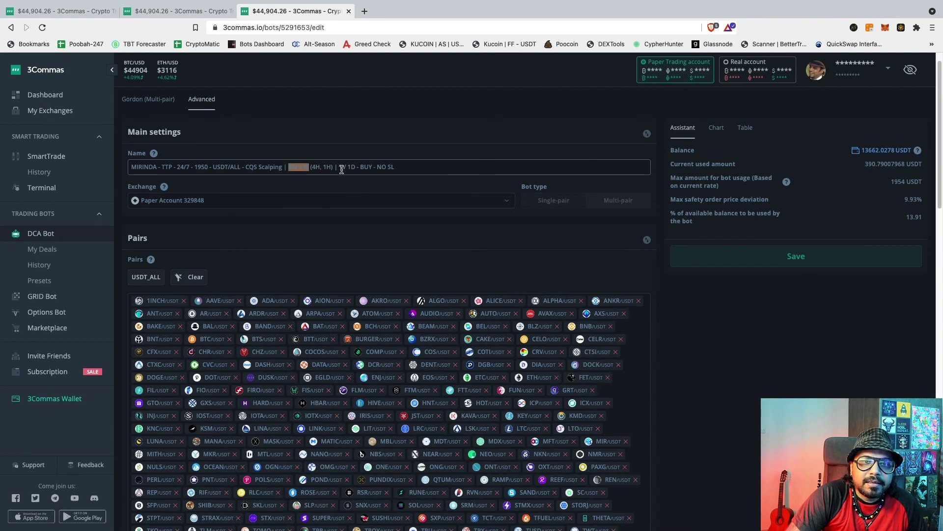
left_click_drag(340, 167, 354, 167)
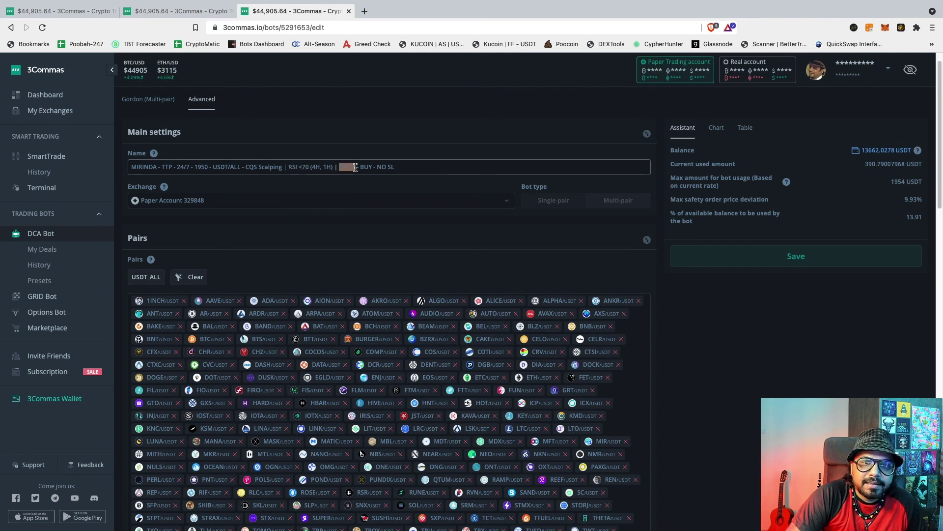
Look over the bot's deal start conditions, take profit, safety orders and advanced settings once more.
scroll(406, 237, "down", 10)
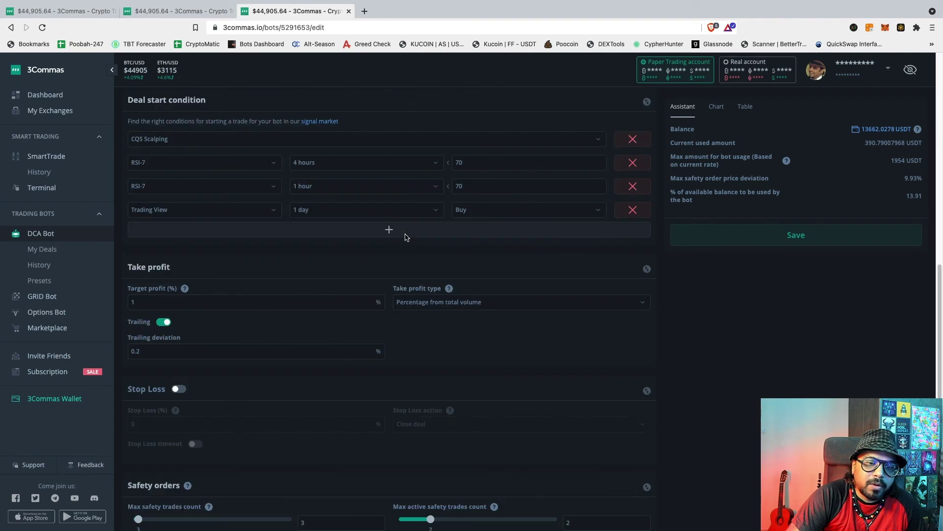
scroll(407, 237, "down", 7)
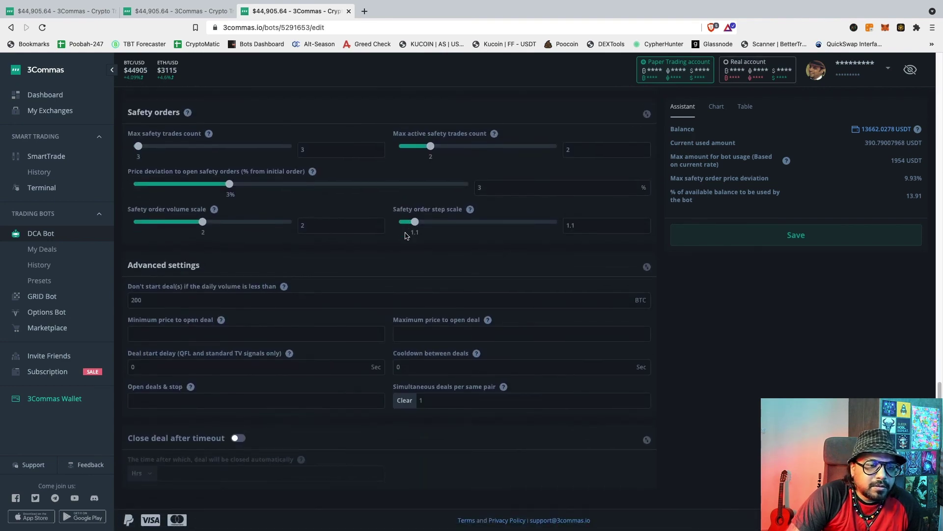
scroll(406, 235, "up", 3)
scroll(406, 235, "up", 15)
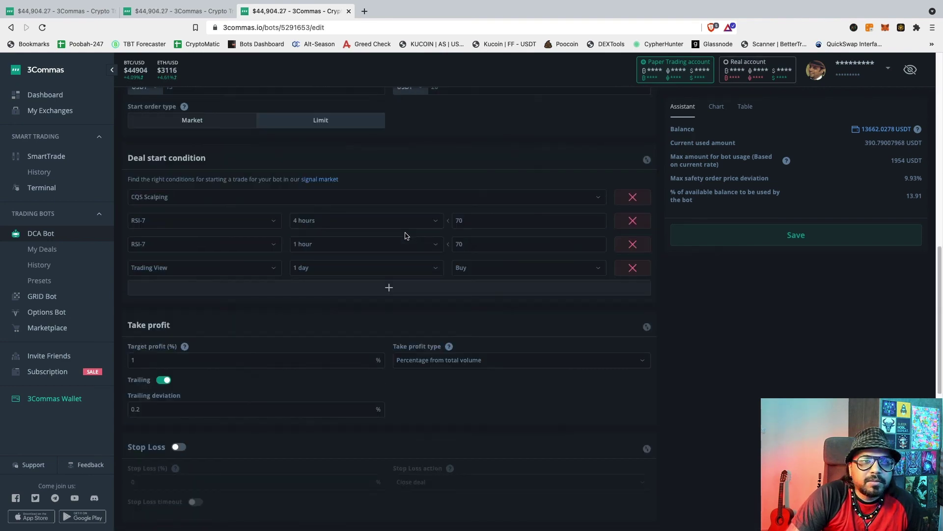